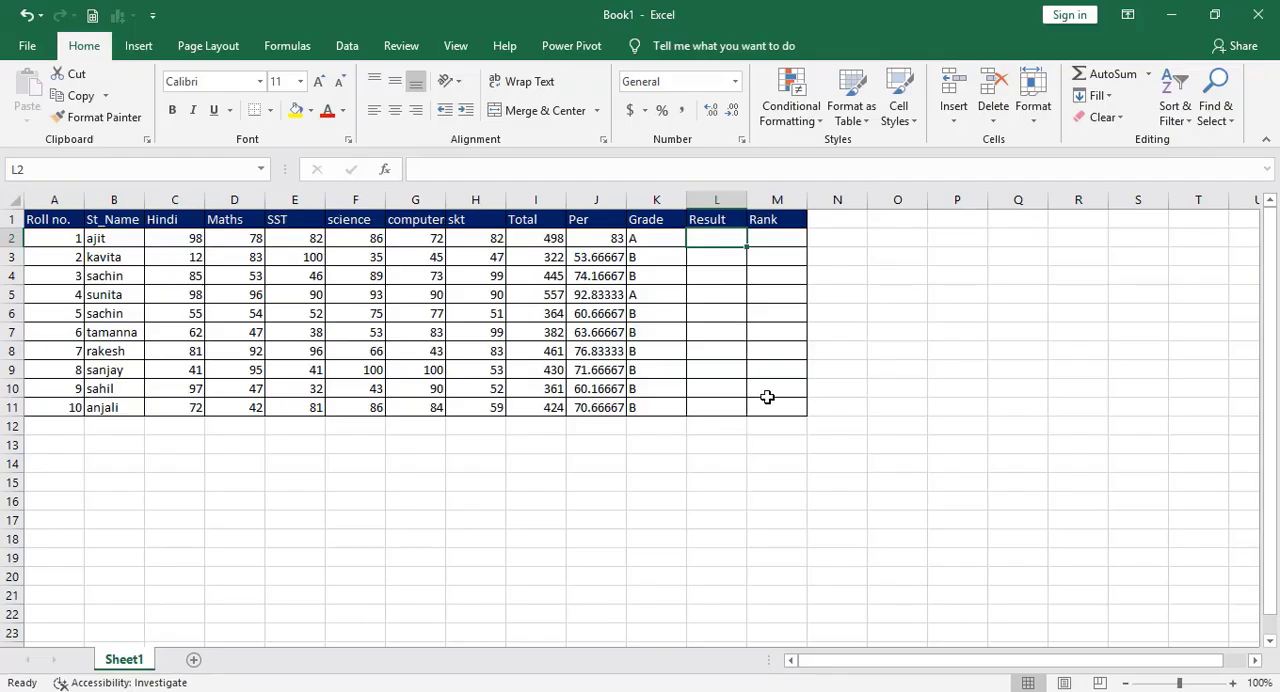
Begin an IF formula in the first student's Result cell, L2.
{"action": "type", "text": "="}
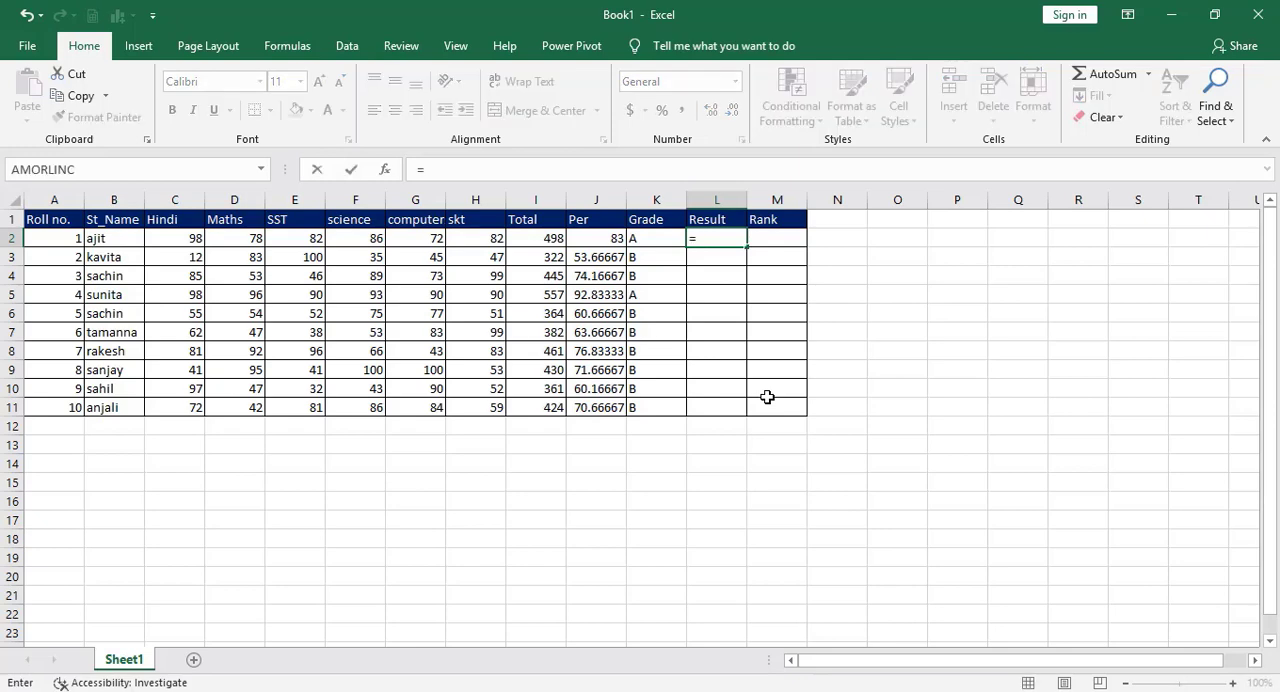
{"action": "type", "text": "if"}
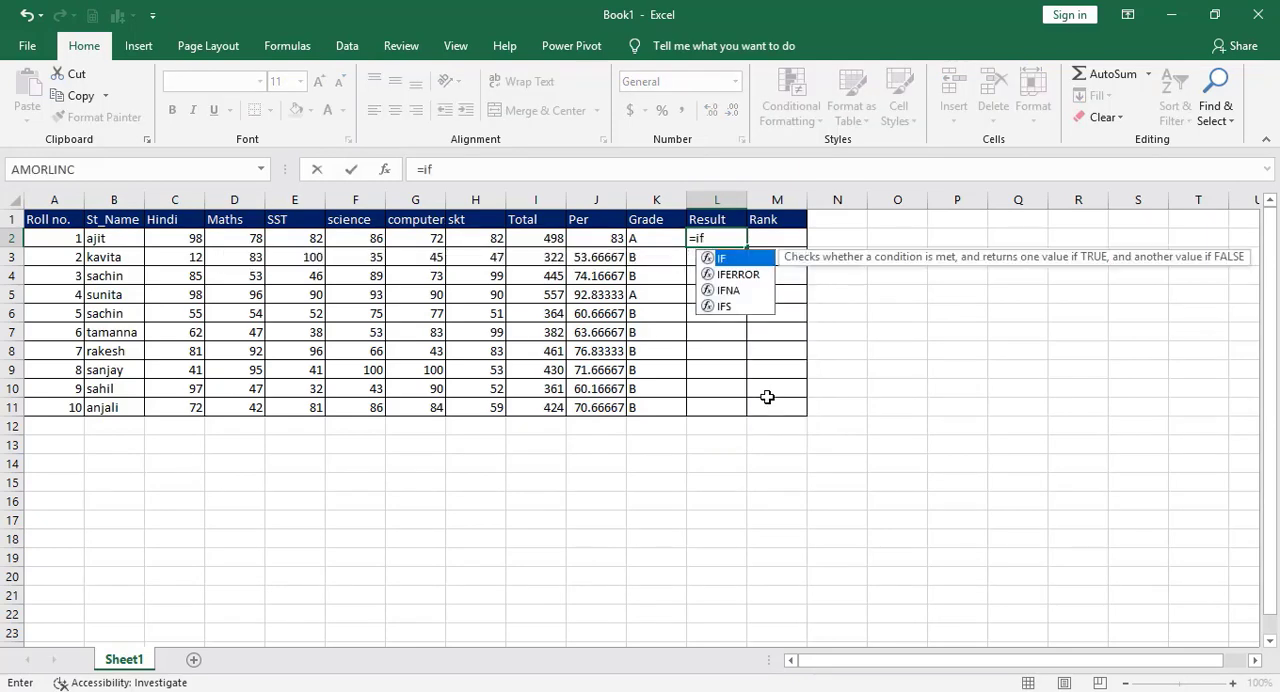
{"action": "type", "text": "("}
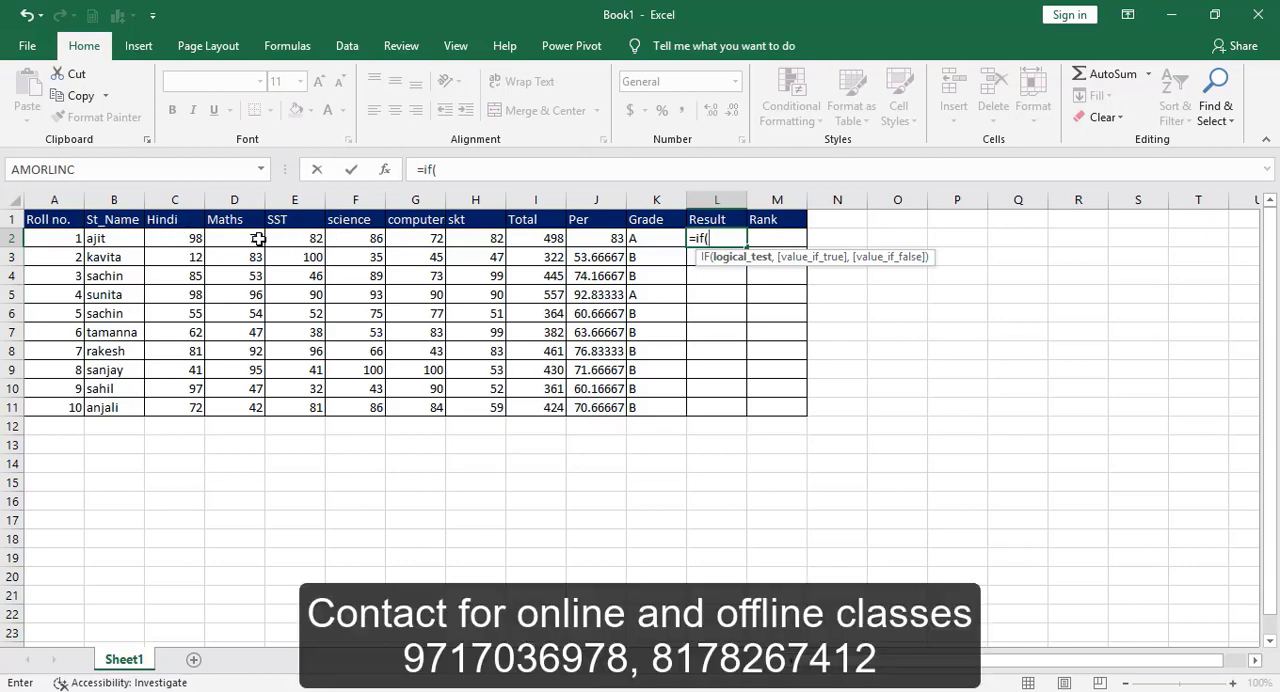
{"action": "left_click_drag", "start_coordinate": [181, 237], "coordinate": [593, 242]}
{"action": "key", "text": "BackSpace"}
{"action": "key", "text": "BackSpace"}
{"action": "key", "text": "BackSpace"}
{"action": "key", "text": "BackSpace"}
{"action": "key", "text": "BackSpace"}
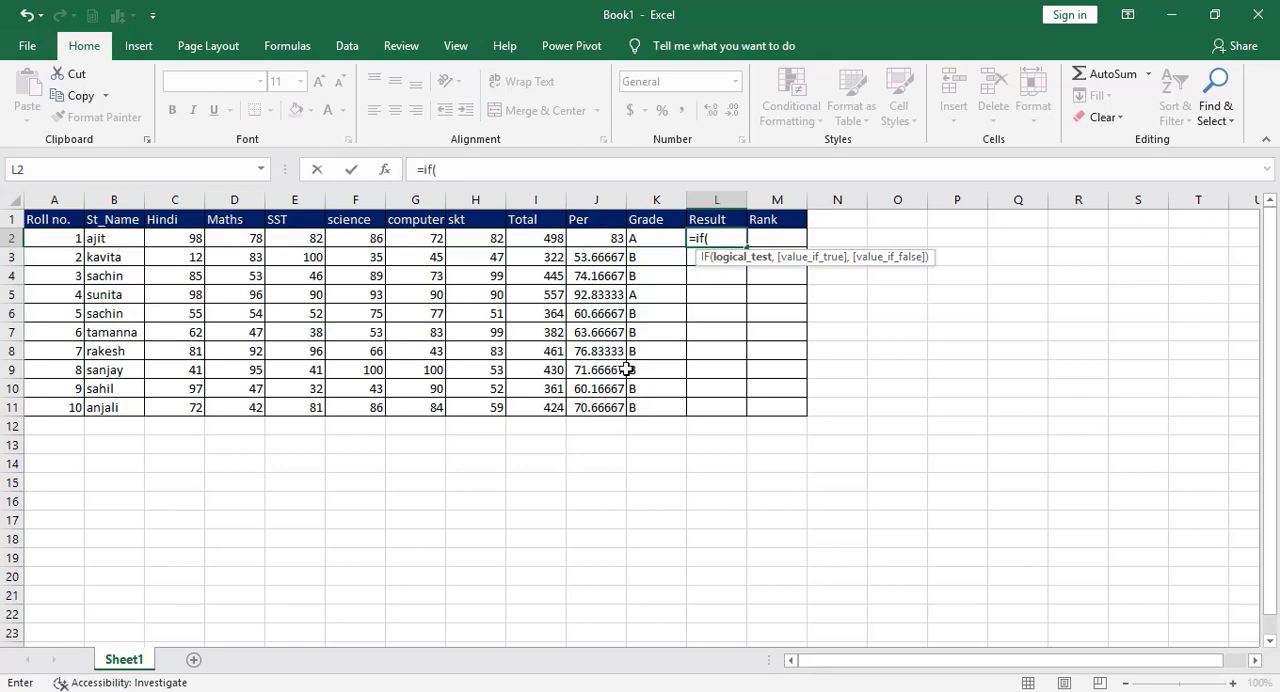
Set the IF formula's logical test in L2 to min(C2:H2)>=33.
{"action": "type", "text": "min"}
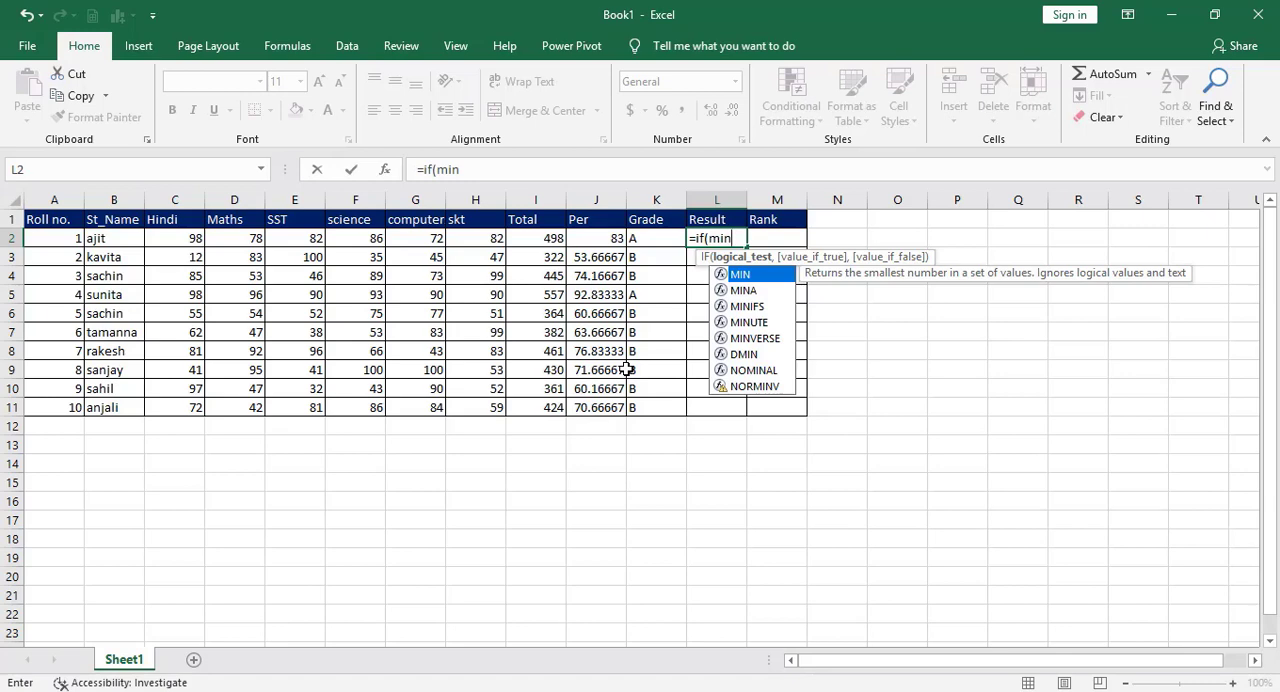
{"action": "type", "text": "("}
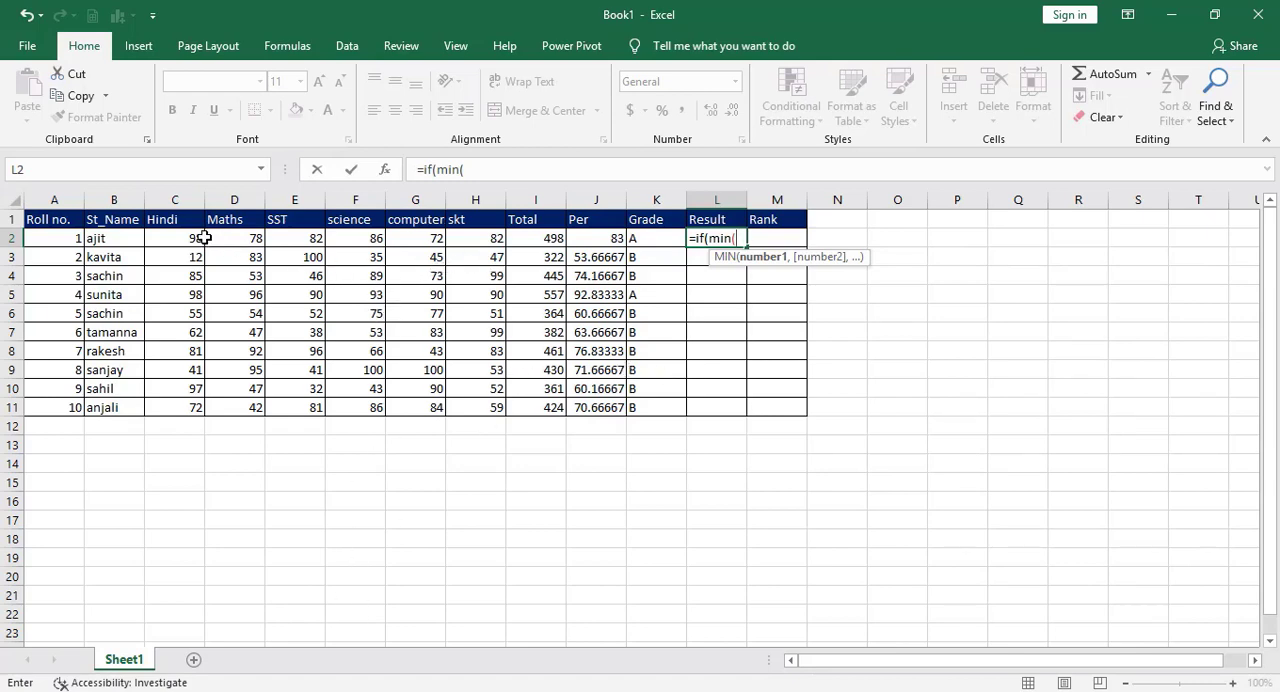
{"action": "left_click_drag", "start_coordinate": [178, 236], "coordinate": [487, 238]}
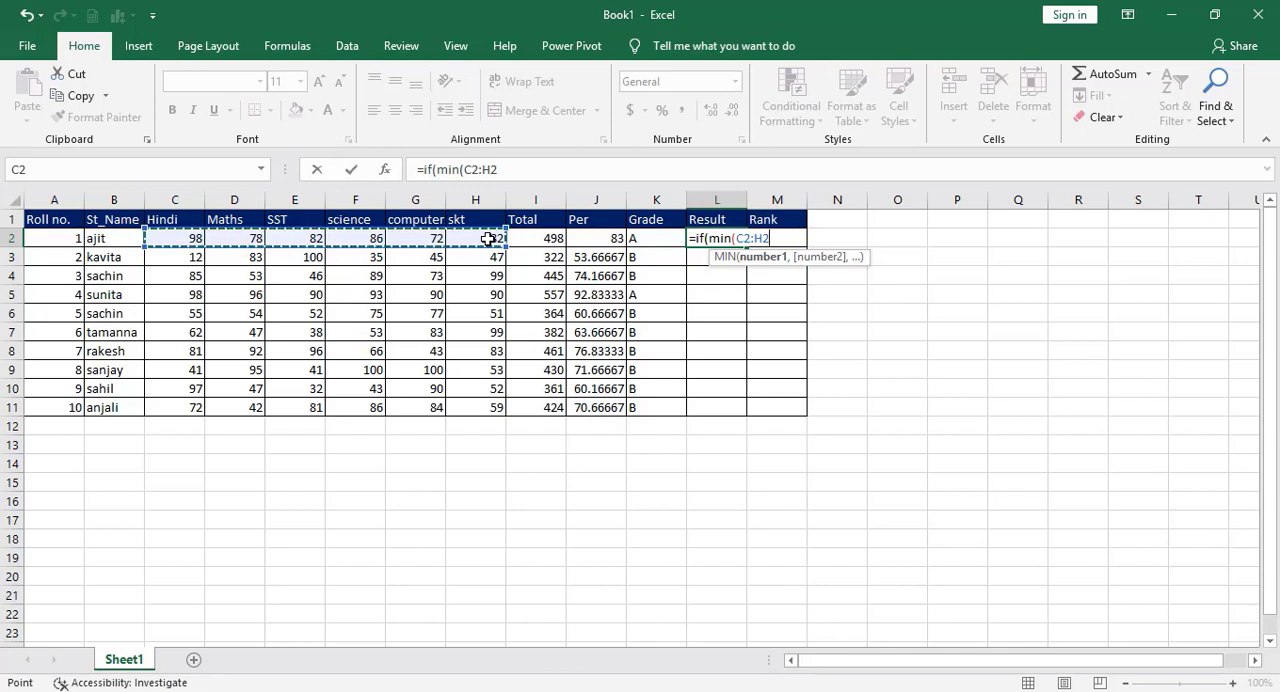
{"action": "type", "text": ")"}
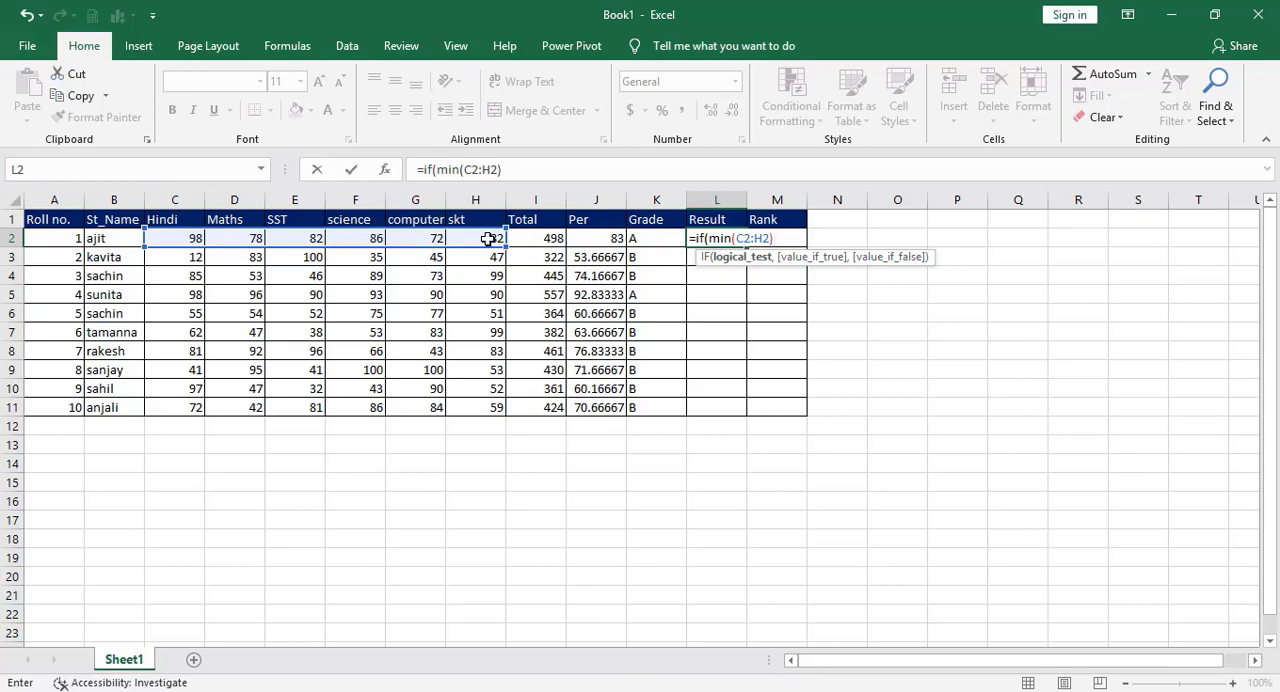
{"action": "type", "text": ">=33,"}
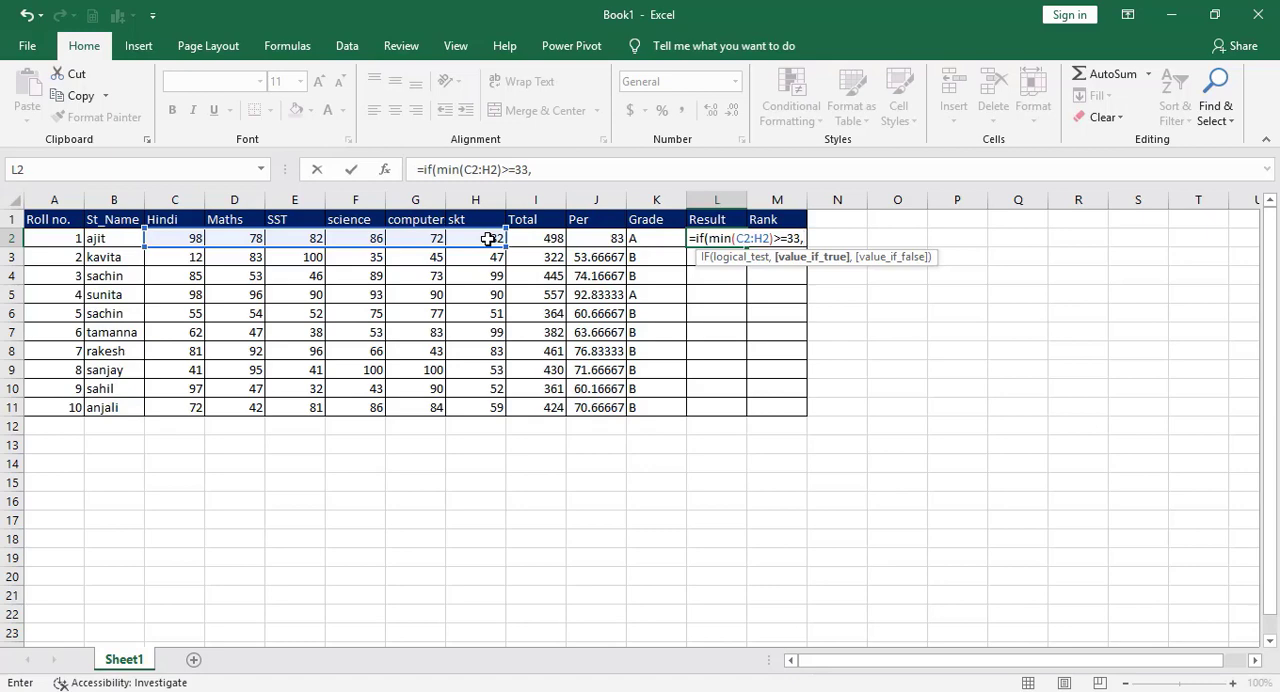
{"action": "type", "text": "\"pass\","}
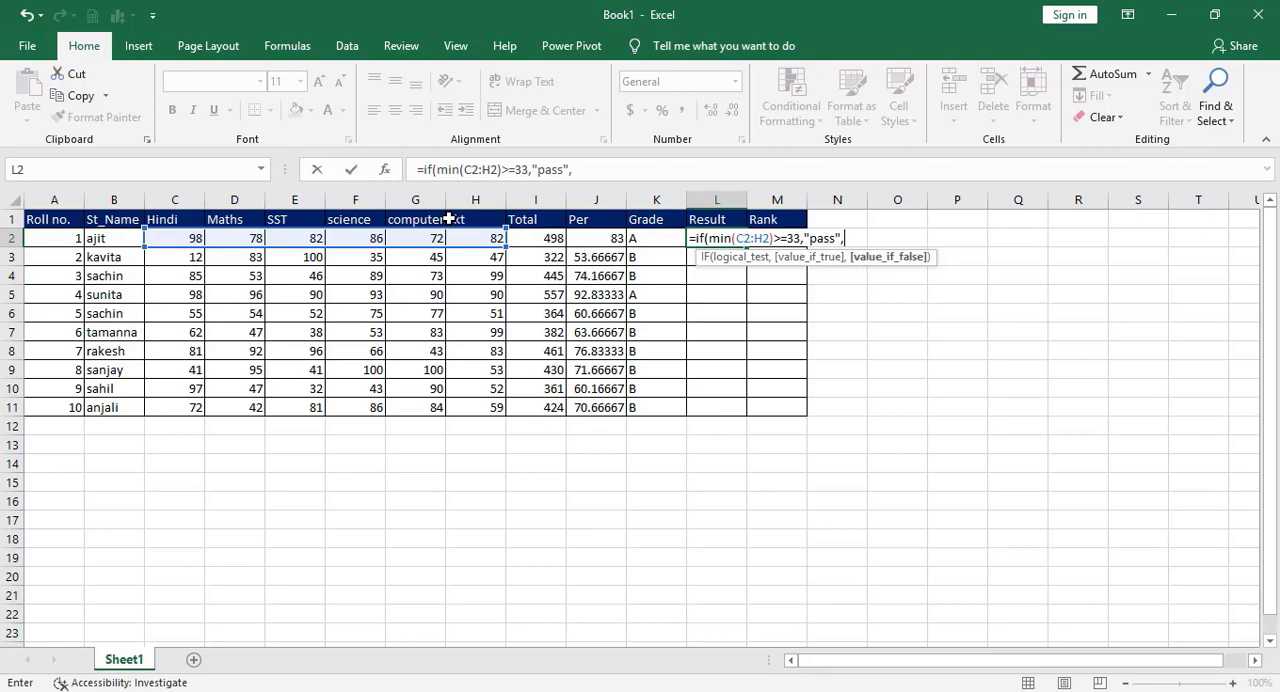
{"action": "type", "text": "\"fail\")"}
Complete the L2 formula to return "pass" when the test is true and "fail" when it is false.
{"action": "key", "text": "Return"}
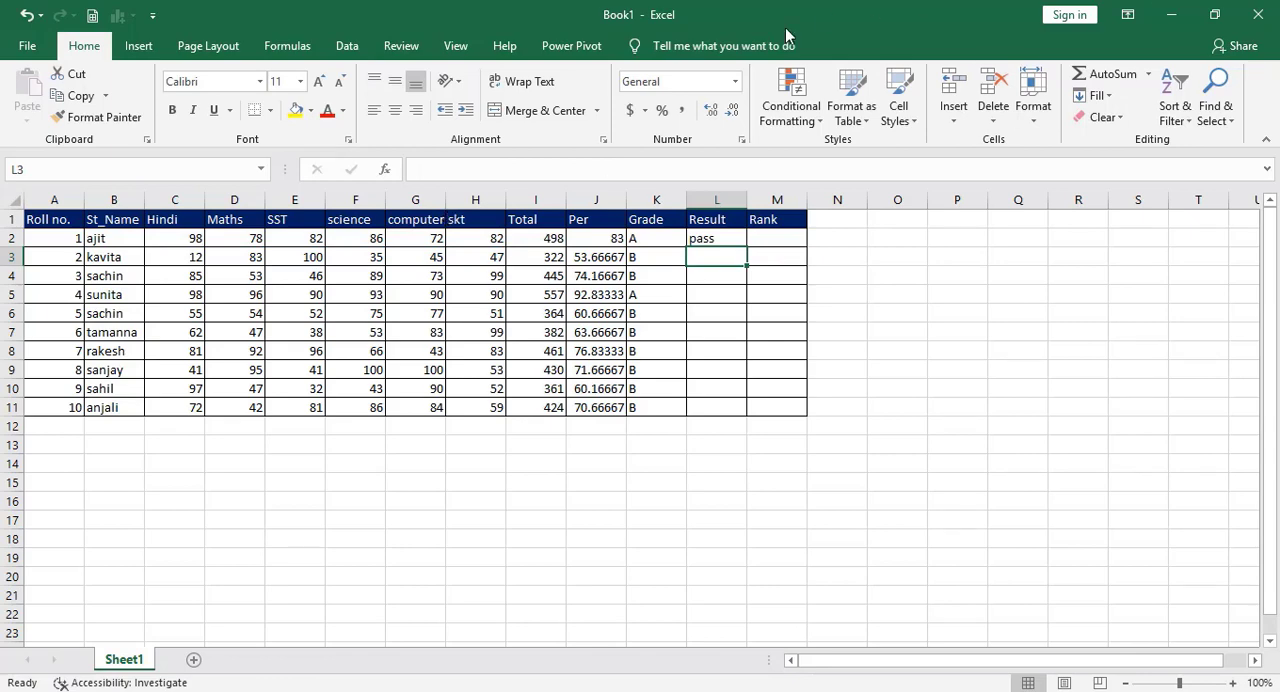
Fill the Result formula from L2 down to L11 and check the copied formula in L11.
{"action": "left_click", "coordinate": [722, 246]}
{"action": "left_click_drag", "start_coordinate": [722, 246], "coordinate": [720, 403]}
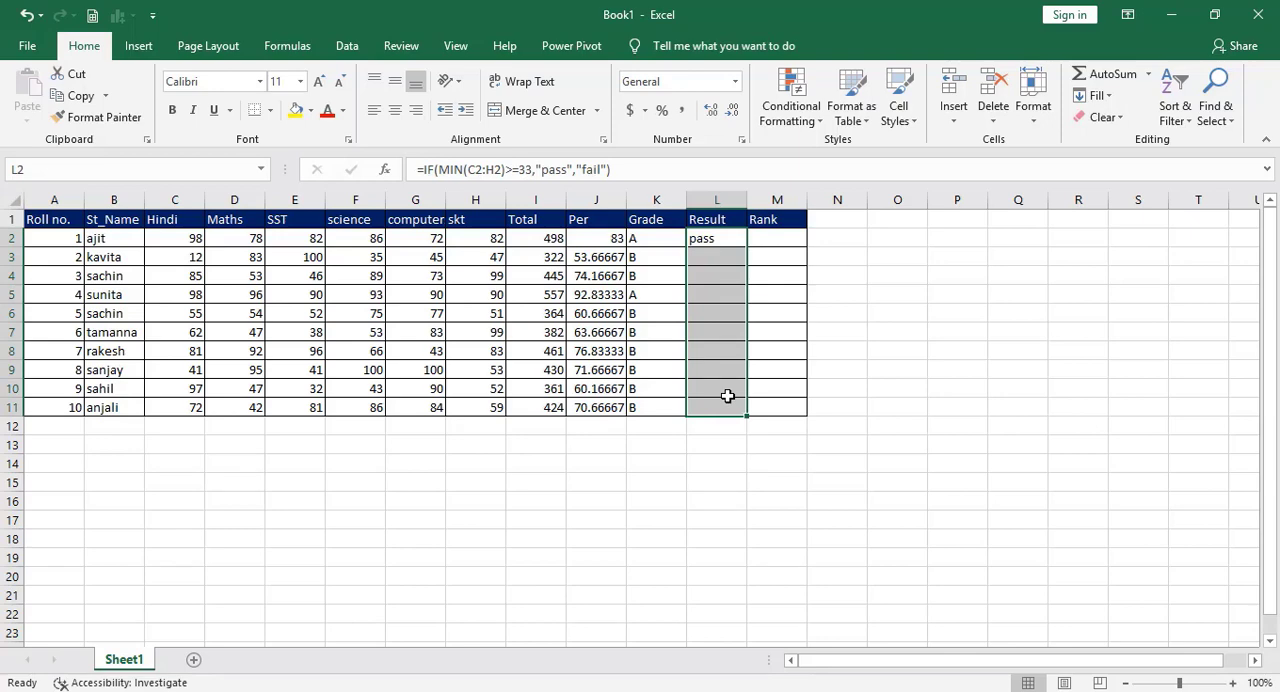
{"action": "key", "text": "ctrl+d"}
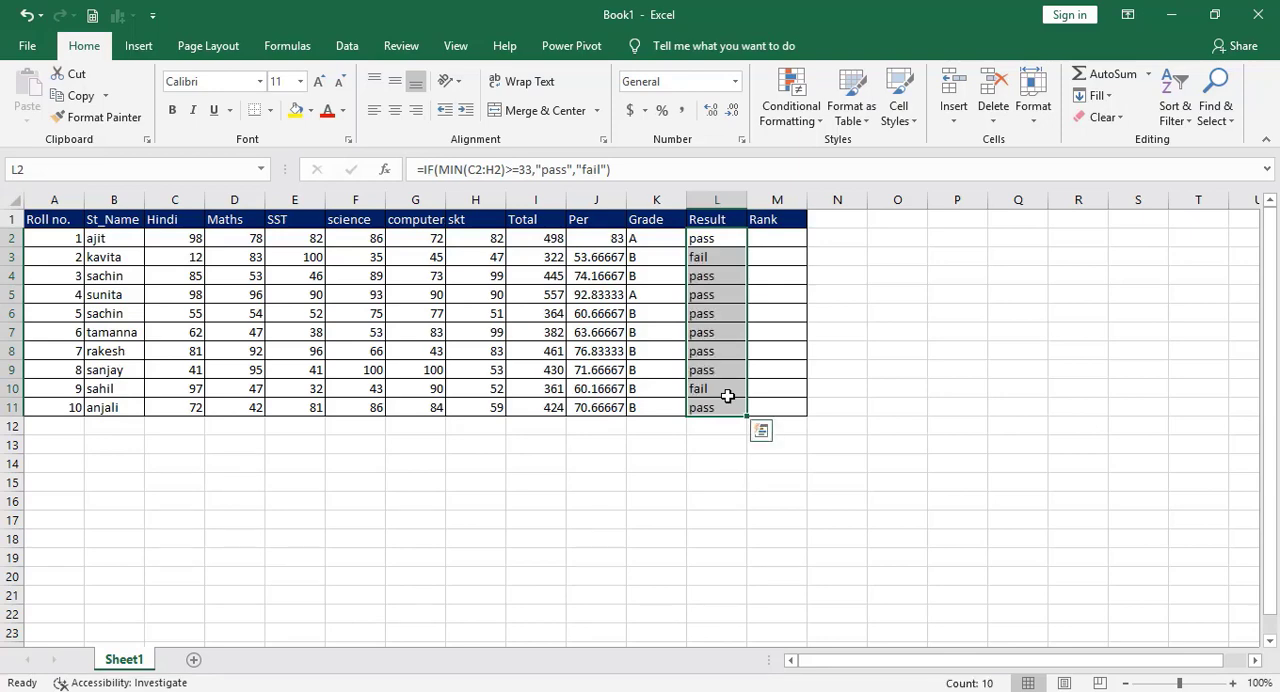
{"action": "left_click", "coordinate": [706, 240]}
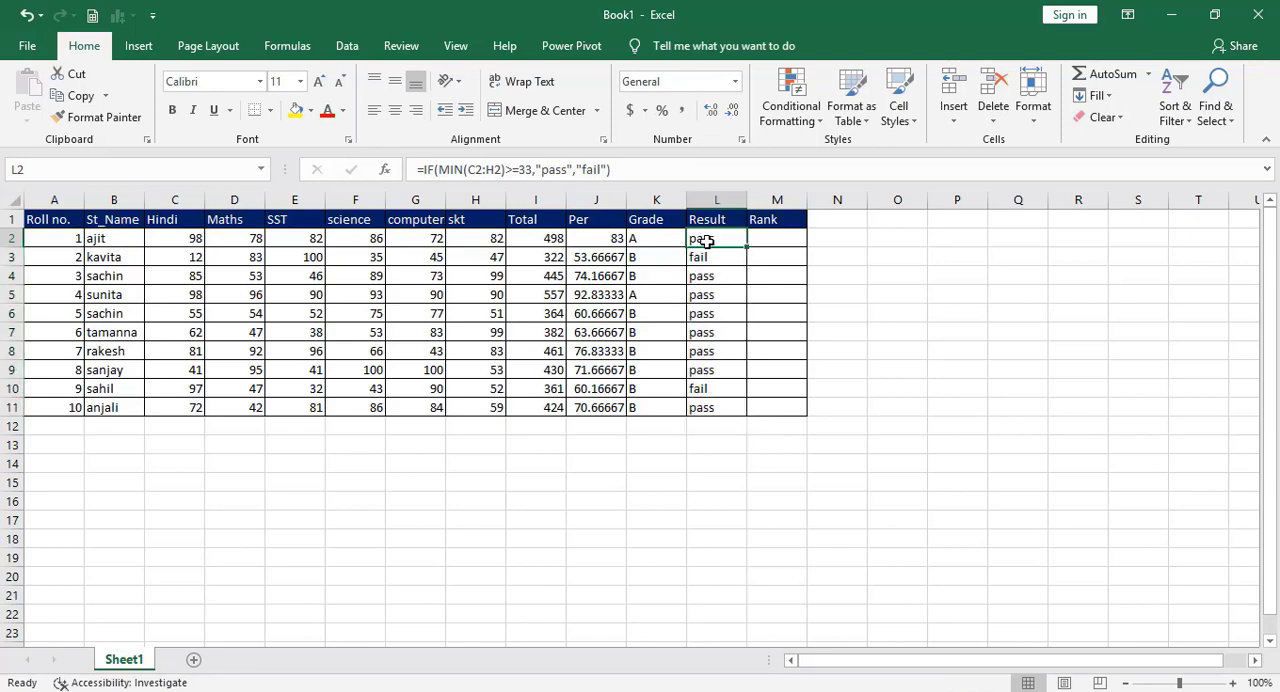
{"action": "left_click", "coordinate": [708, 409]}
{"action": "double_click", "coordinate": [708, 409]}
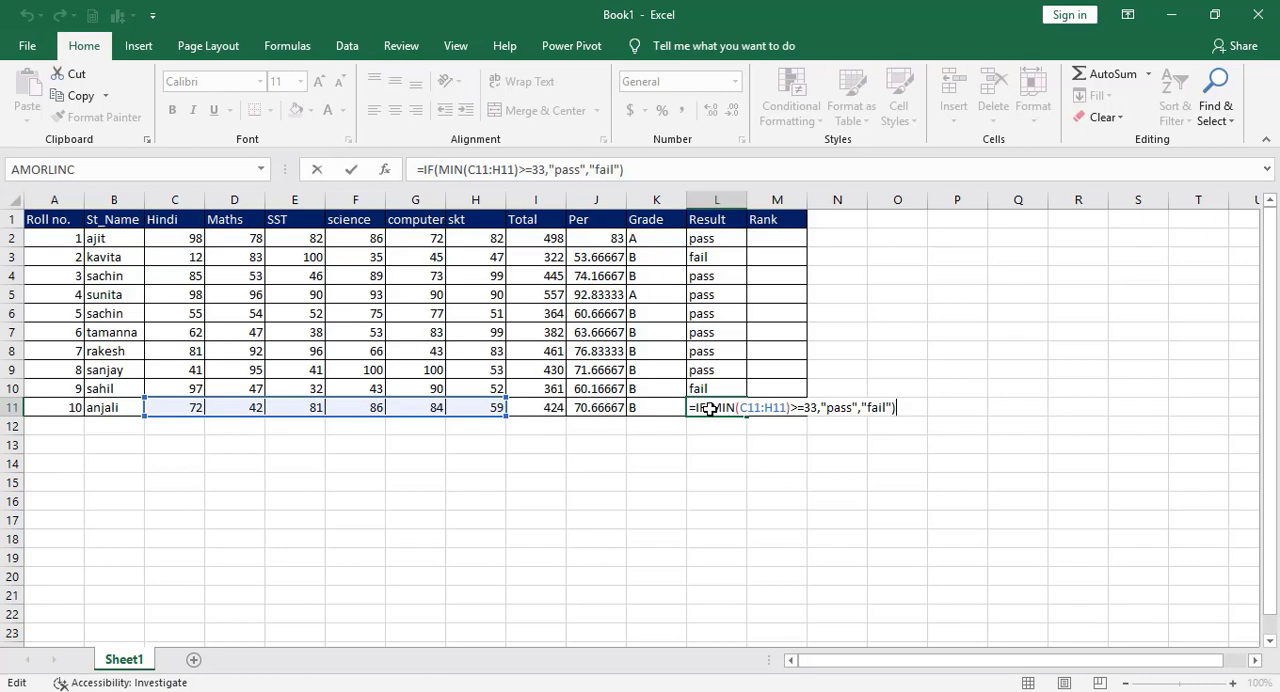
{"action": "key", "text": "Return"}
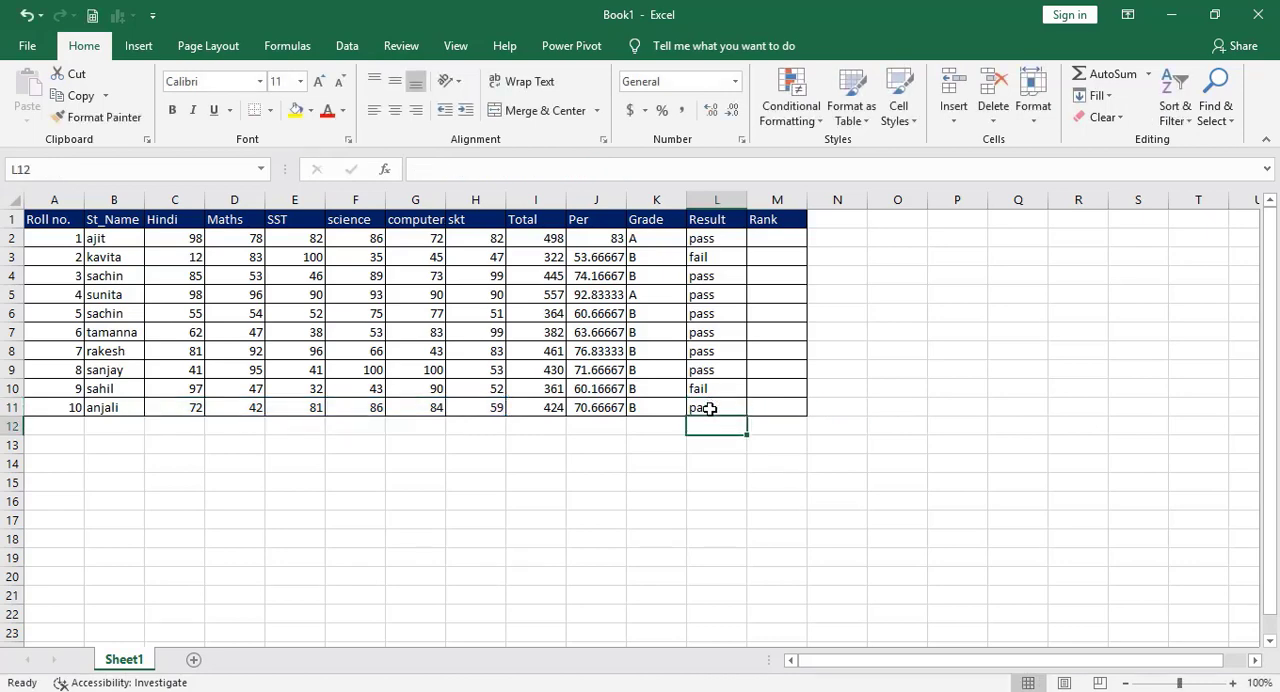
Enter =rank(J2,J2:J11) in M2 to rank the first student by percentage.
{"action": "key", "text": "Up"}
{"action": "key", "text": "Up"}
{"action": "key", "text": "Up"}
{"action": "key", "text": "Up"}
{"action": "key", "text": "Up"}
{"action": "key", "text": "Up"}
{"action": "key", "text": "Up"}
{"action": "key", "text": "Up"}
{"action": "key", "text": "Up"}
{"action": "key", "text": "Up"}
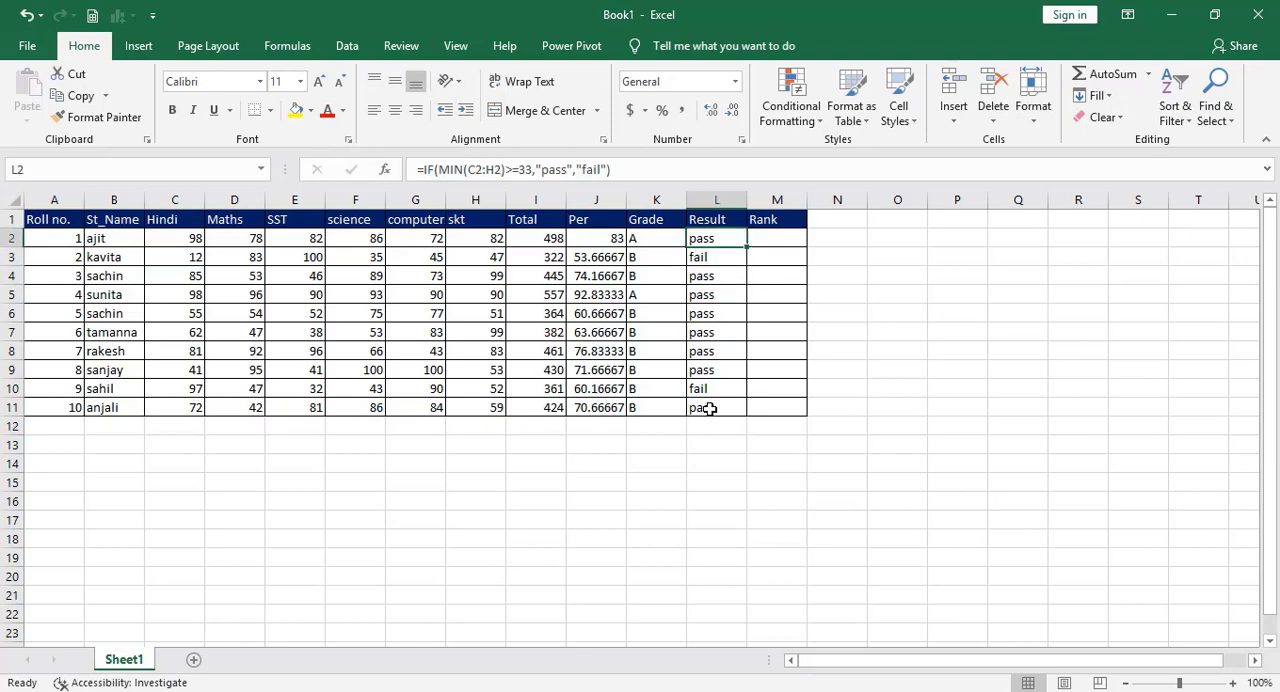
{"action": "key", "text": "Right"}
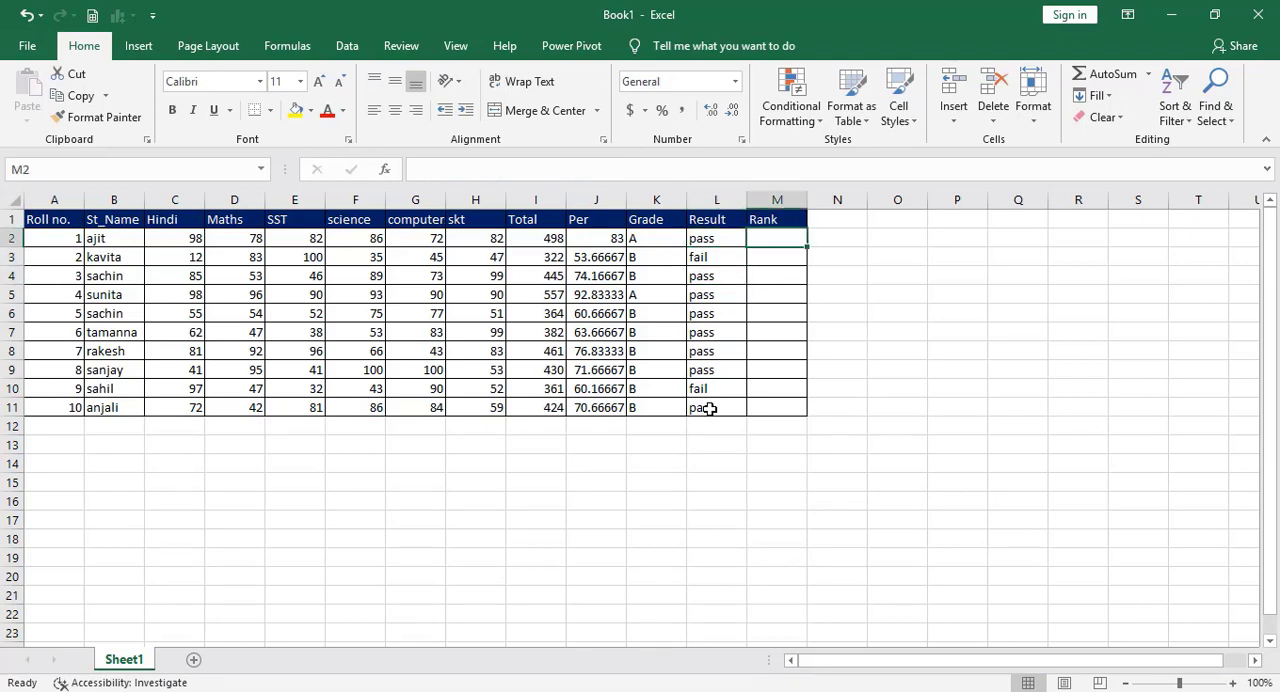
{"action": "type", "text": "="}
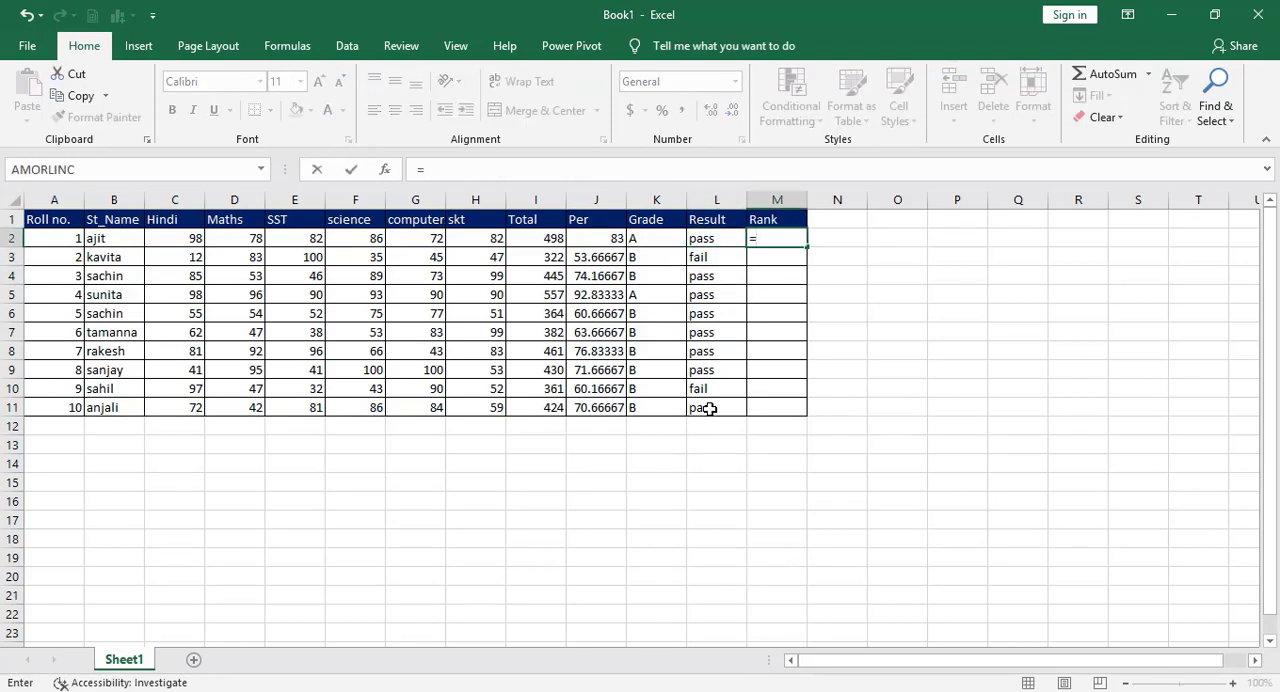
{"action": "type", "text": "r"}
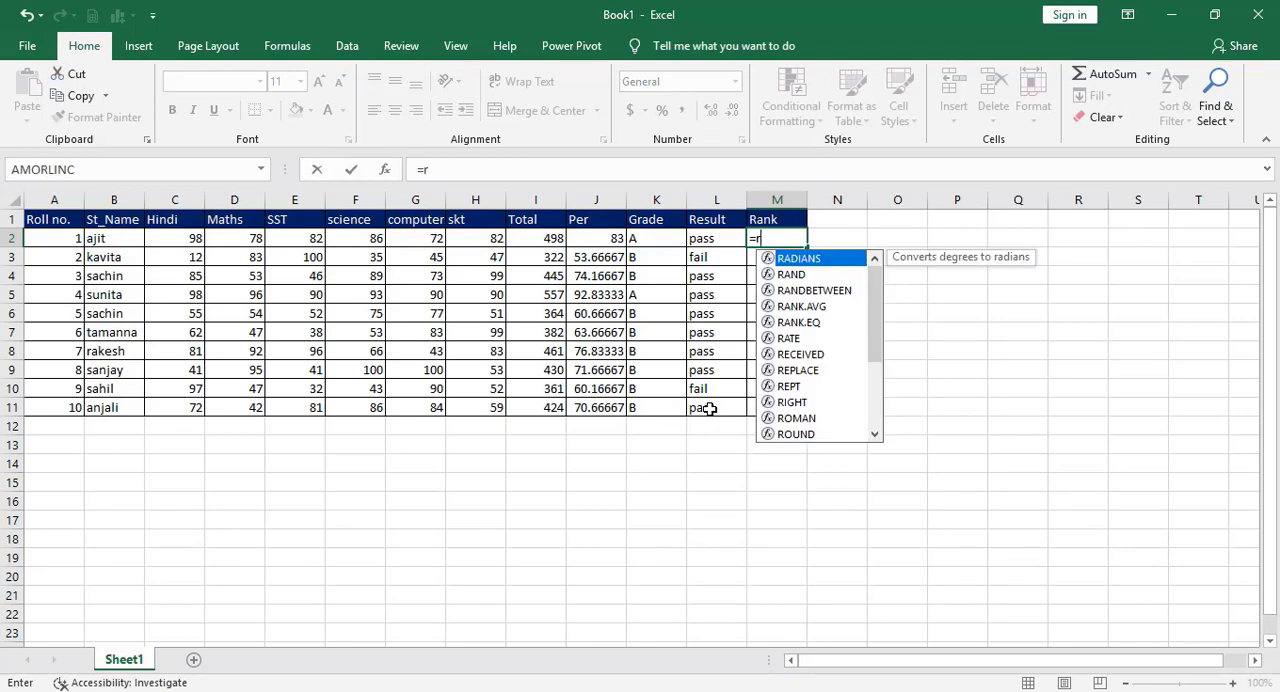
{"action": "type", "text": "ank"}
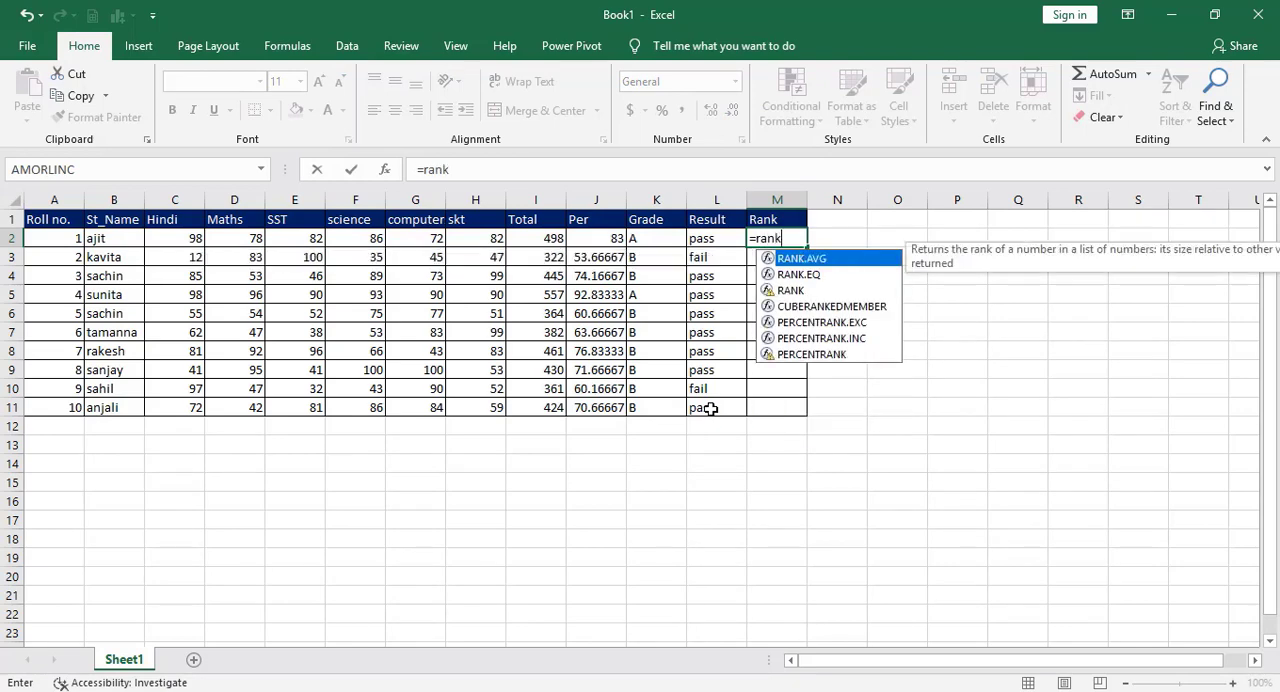
{"action": "type", "text": "("}
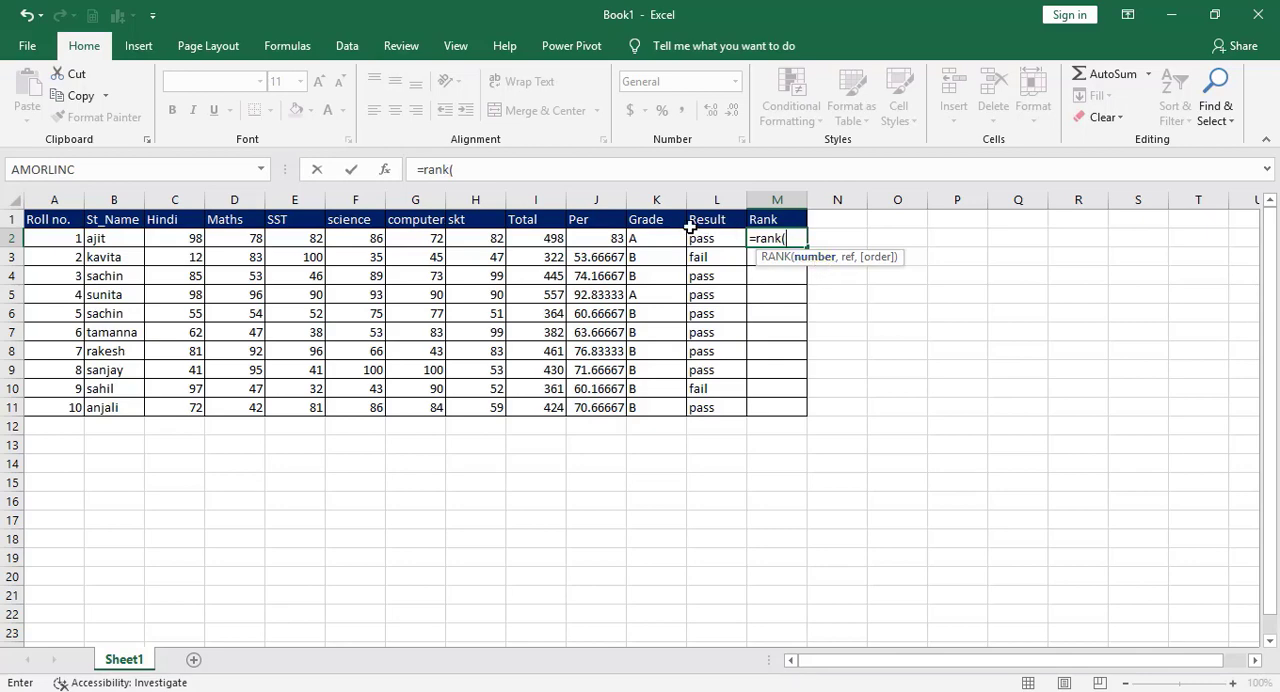
{"action": "left_click", "coordinate": [600, 236]}
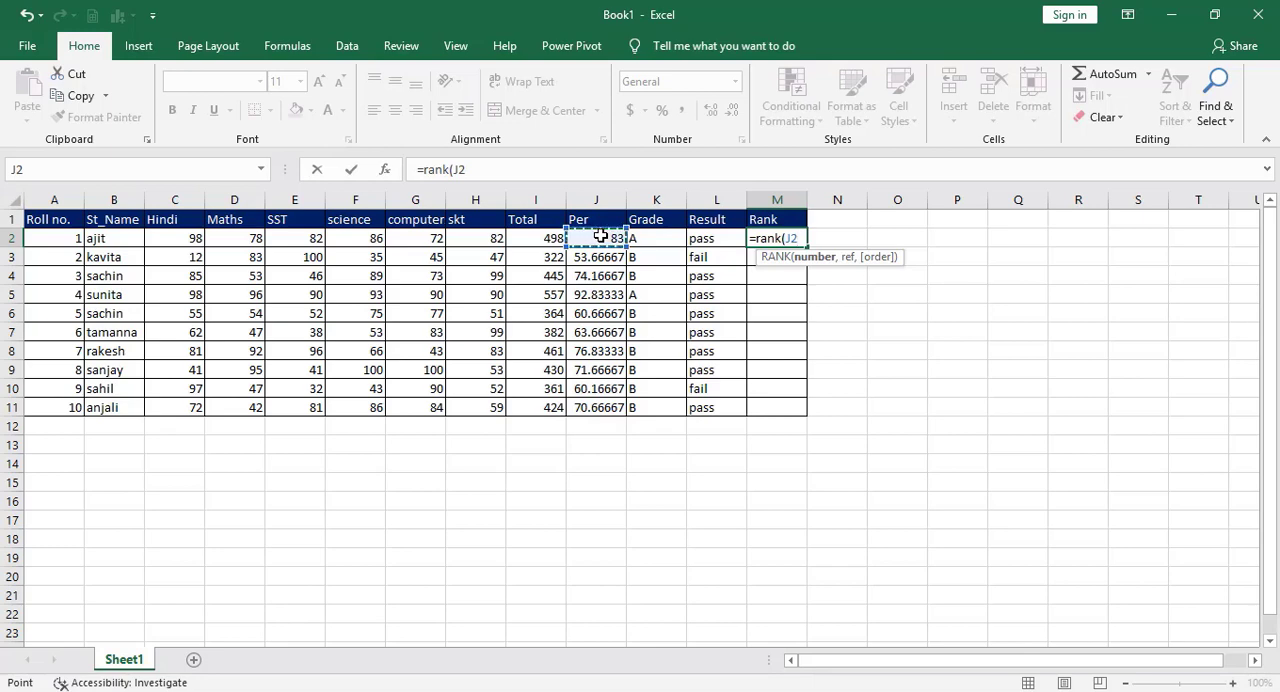
{"action": "type", "text": ","}
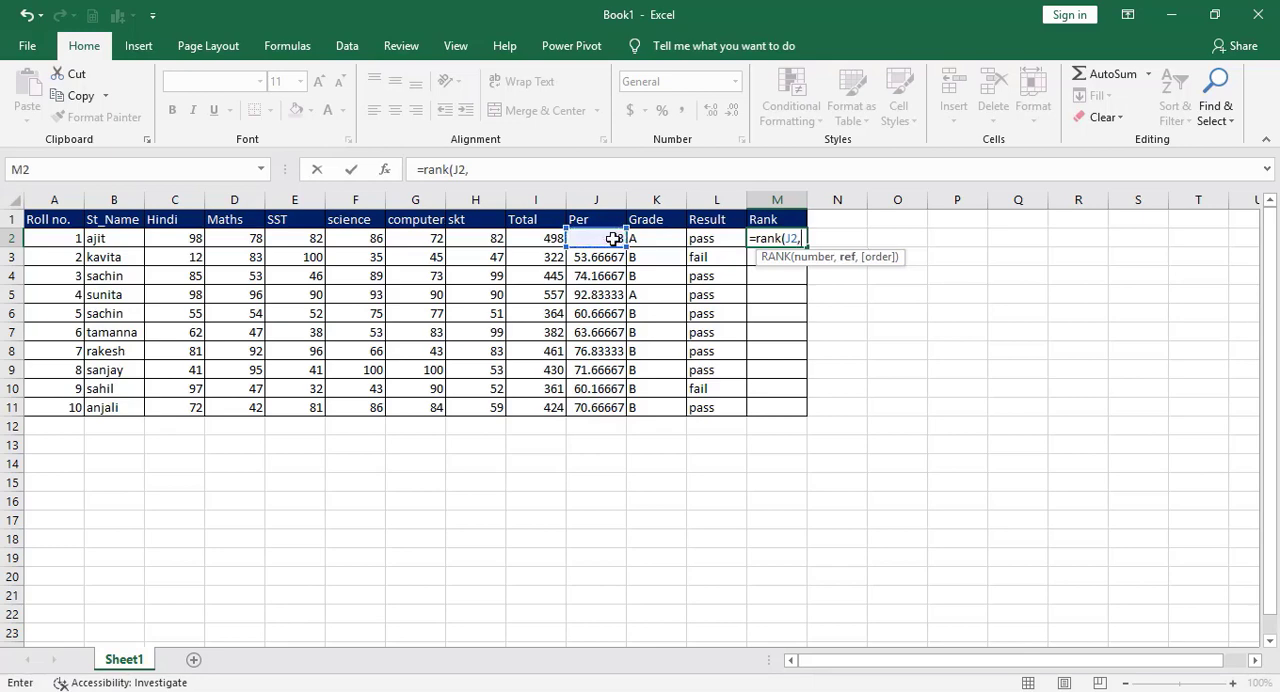
{"action": "left_click_drag", "start_coordinate": [603, 238], "coordinate": [587, 407]}
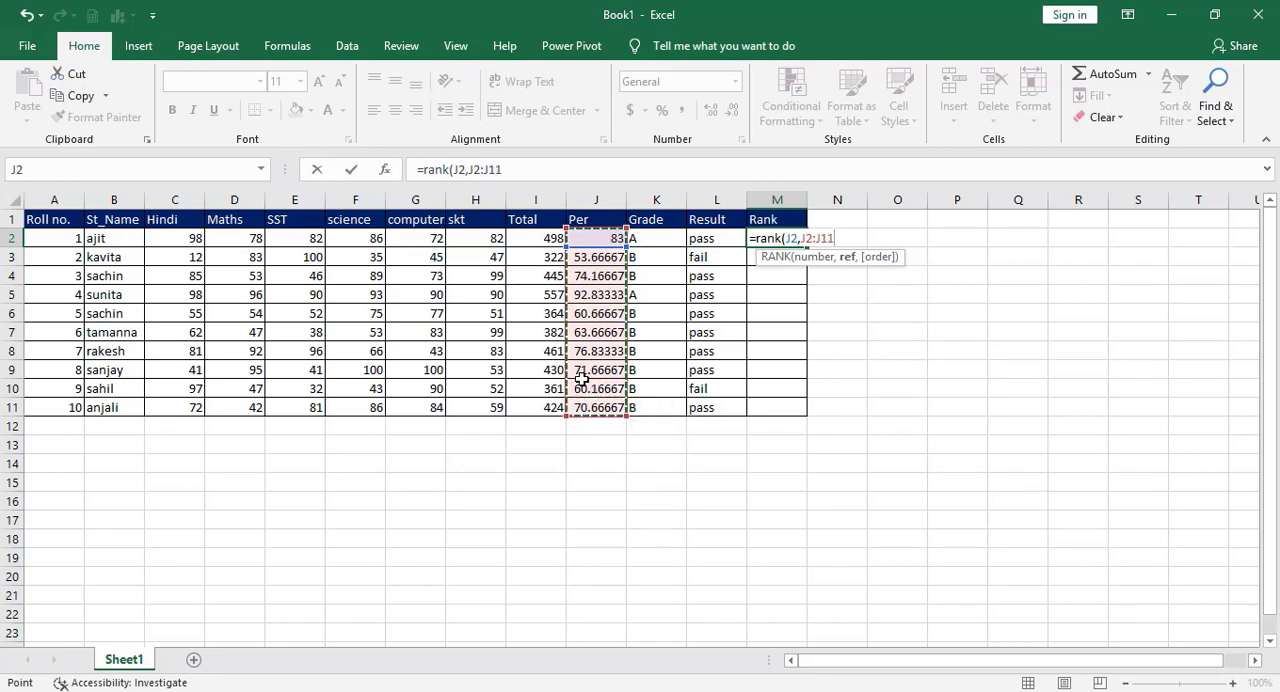
{"action": "type", "text": ")"}
{"action": "key", "text": "Return"}
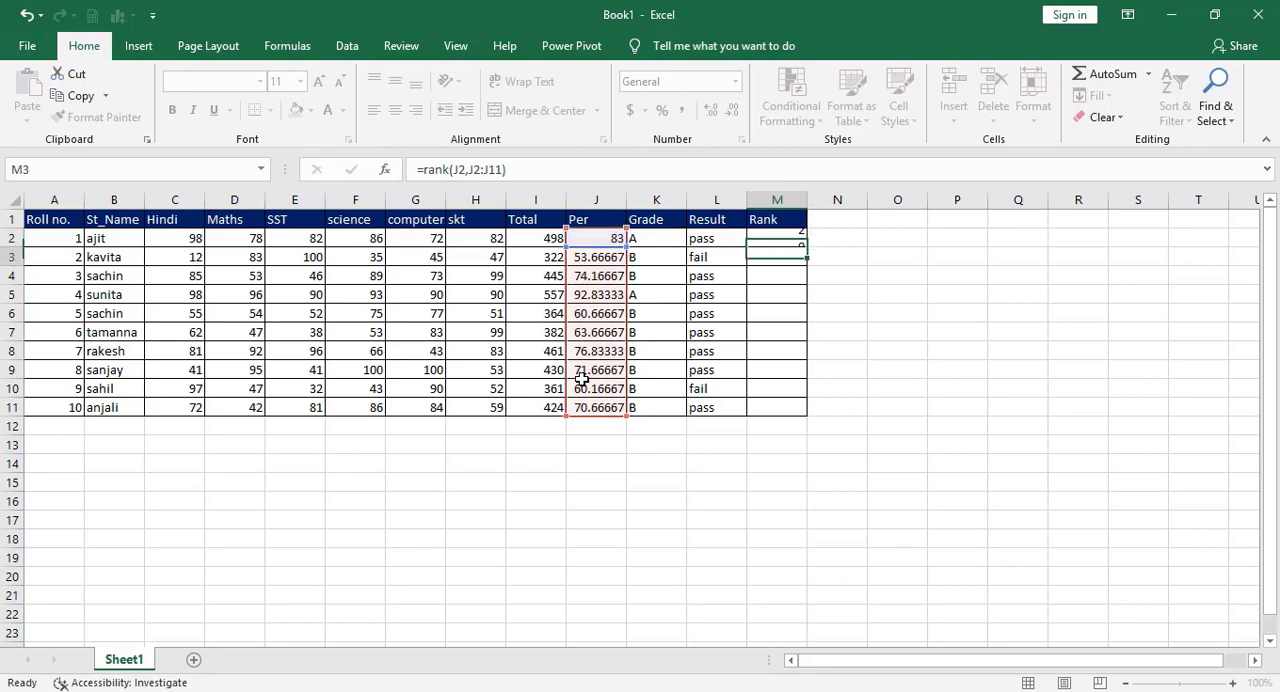
{"action": "key", "text": "Up"}
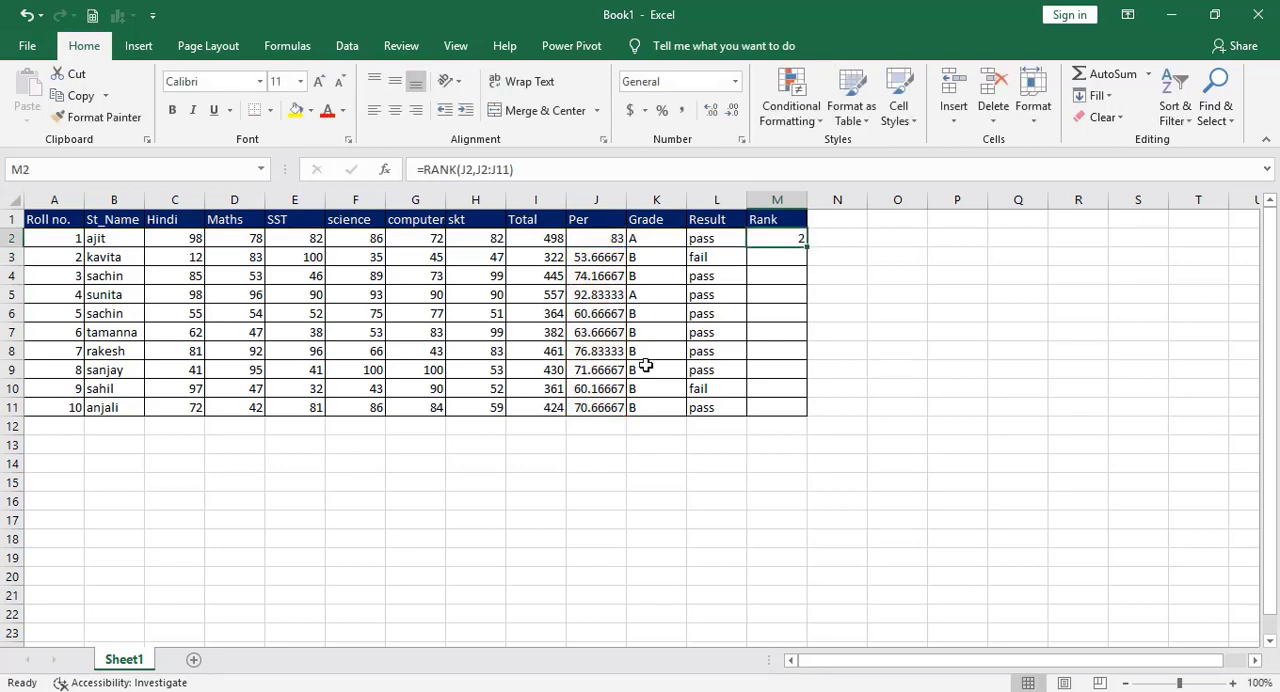
Enter =rank(J3,J2:J11) in M3 to rank the second student by percentage.
{"action": "left_click", "coordinate": [779, 263]}
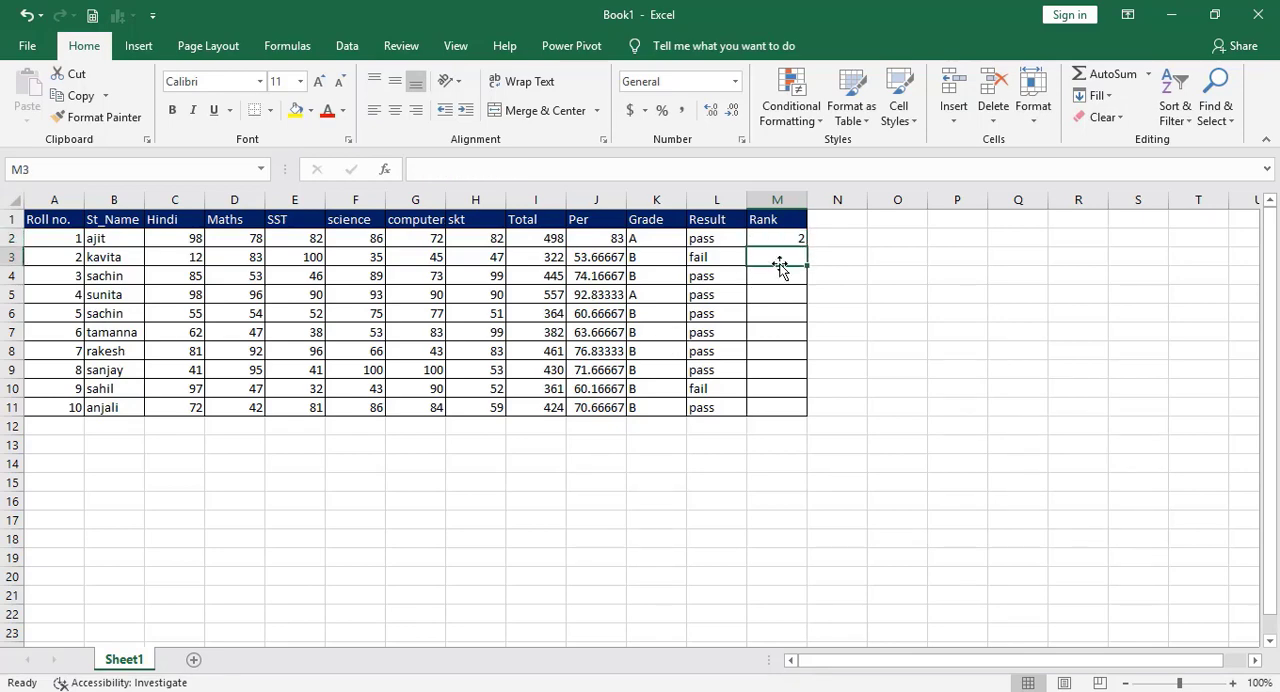
{"action": "type", "text": "=rank"}
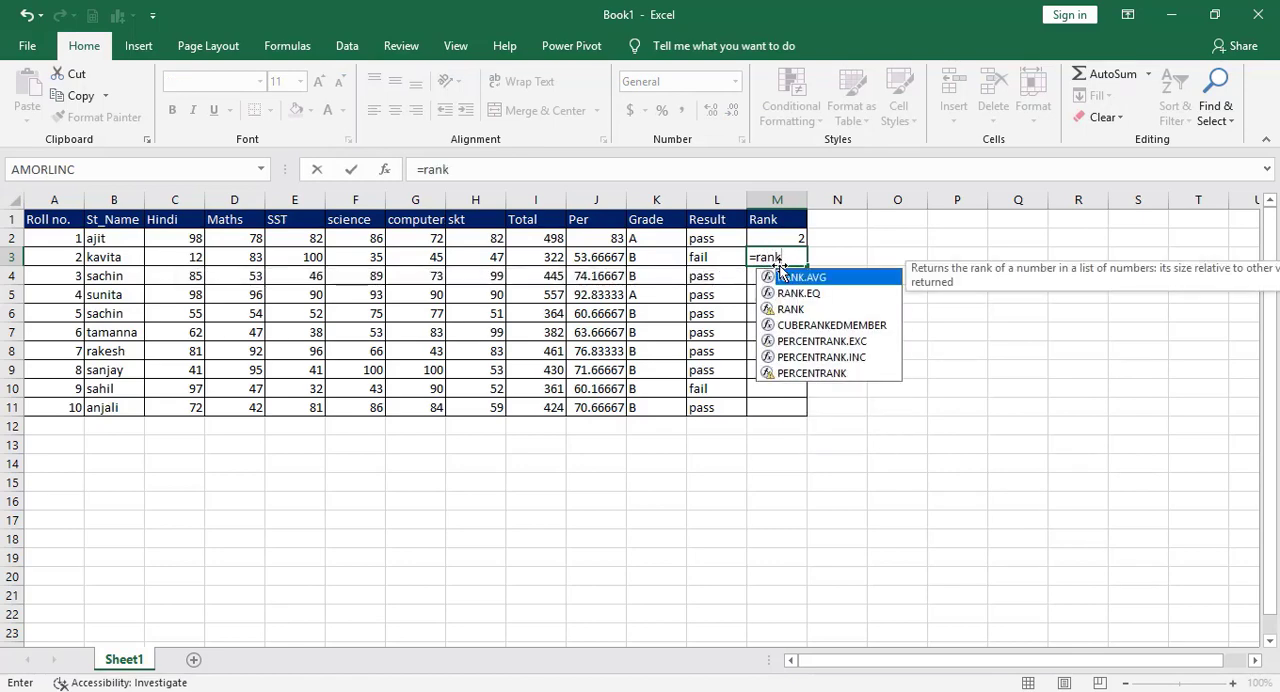
{"action": "type", "text": "("}
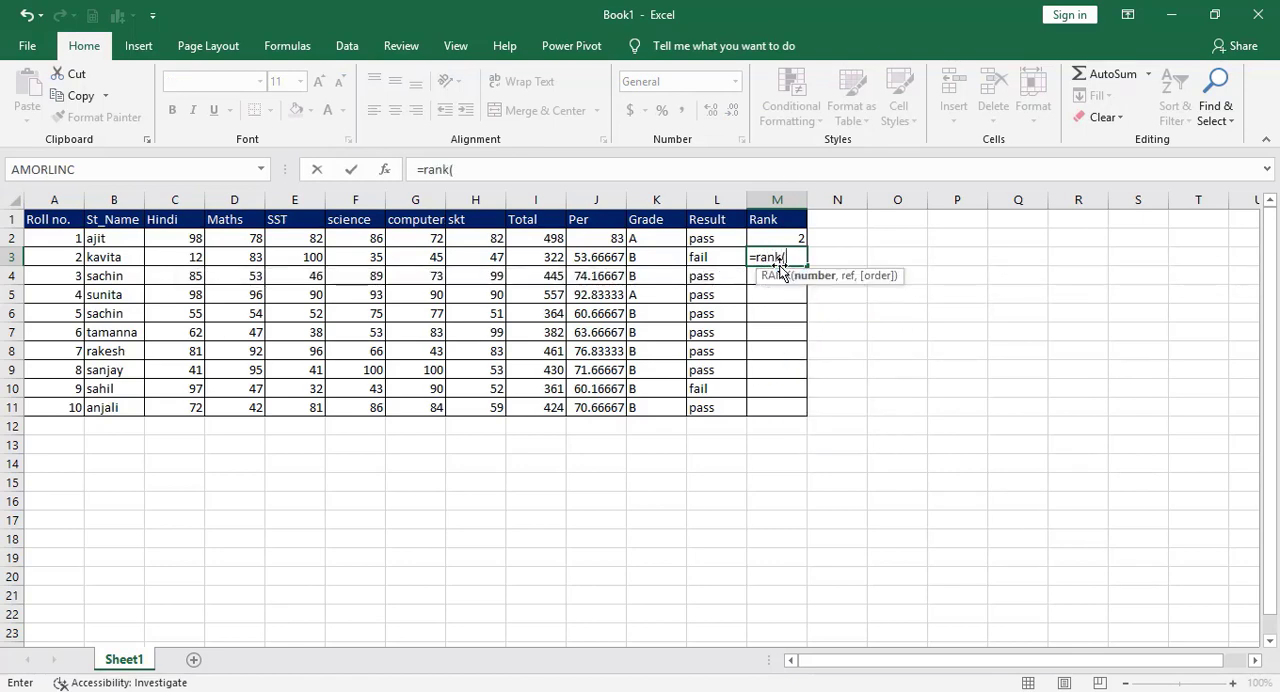
{"action": "left_click", "coordinate": [581, 256]}
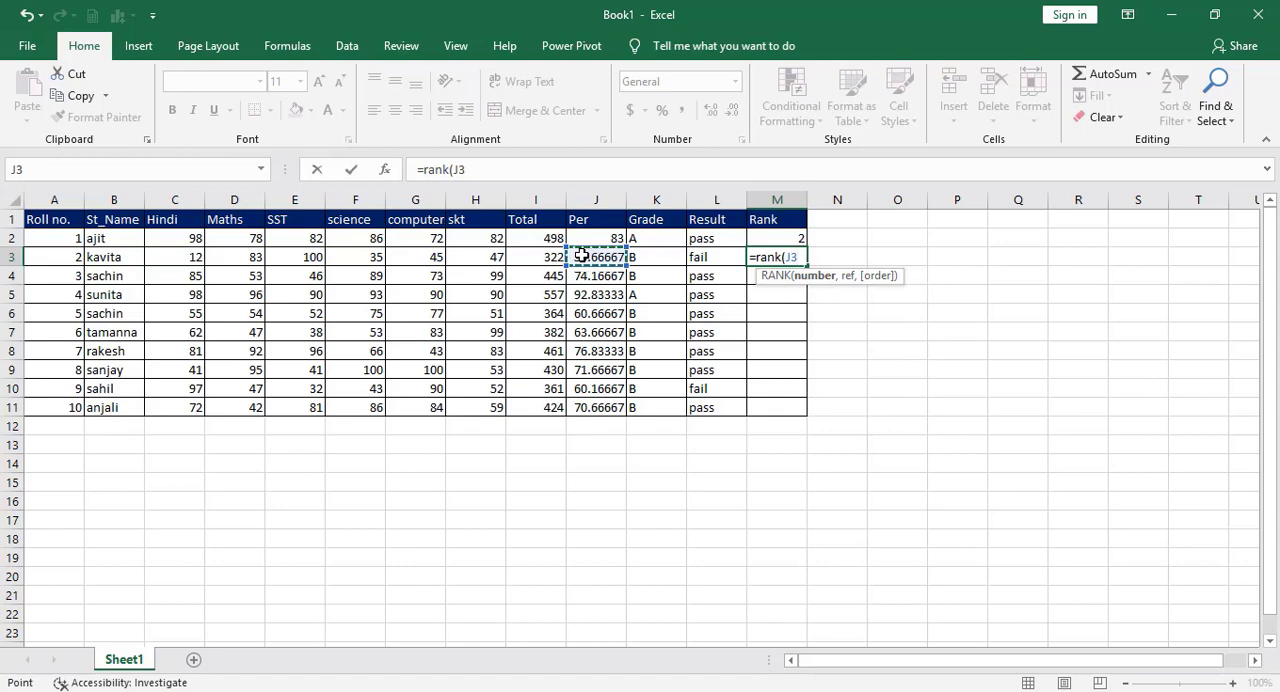
{"action": "type", "text": ","}
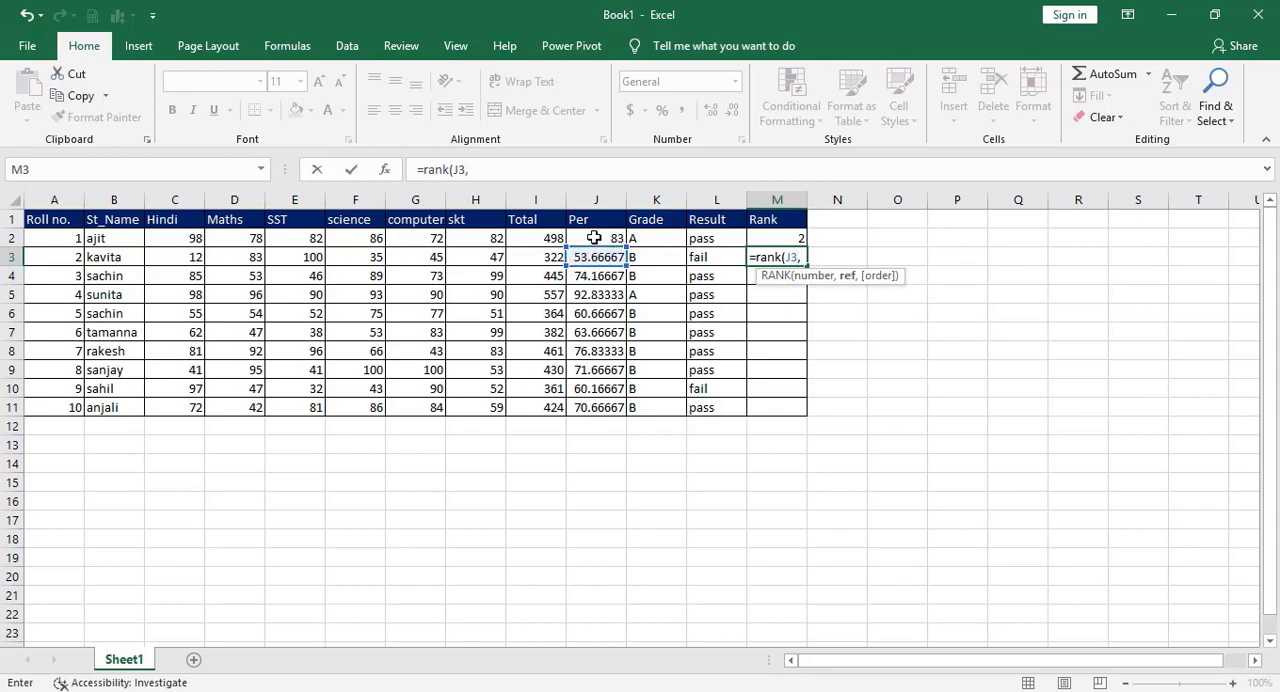
{"action": "left_click_drag", "start_coordinate": [585, 238], "coordinate": [570, 403]}
{"action": "type", "text": ")"}
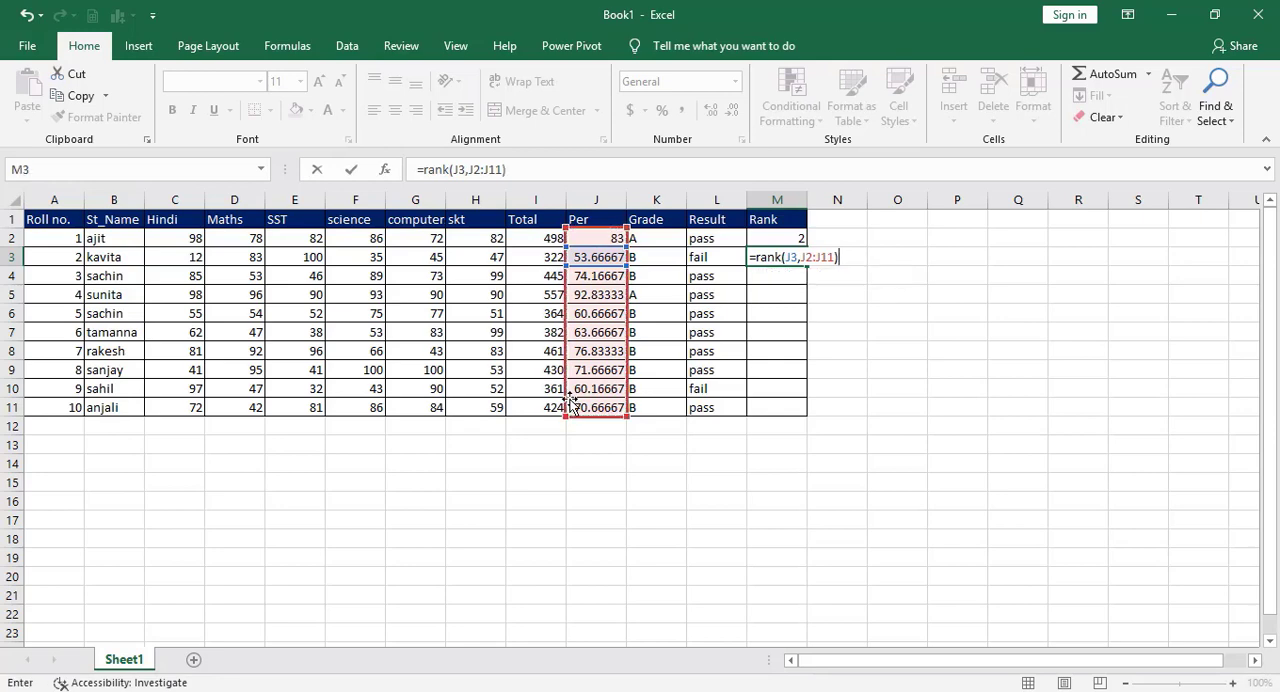
{"action": "key", "text": "Return"}
Enter =rank(J4,J2:J11) in M4 to rank the third student by percentage.
{"action": "type", "text": "="}
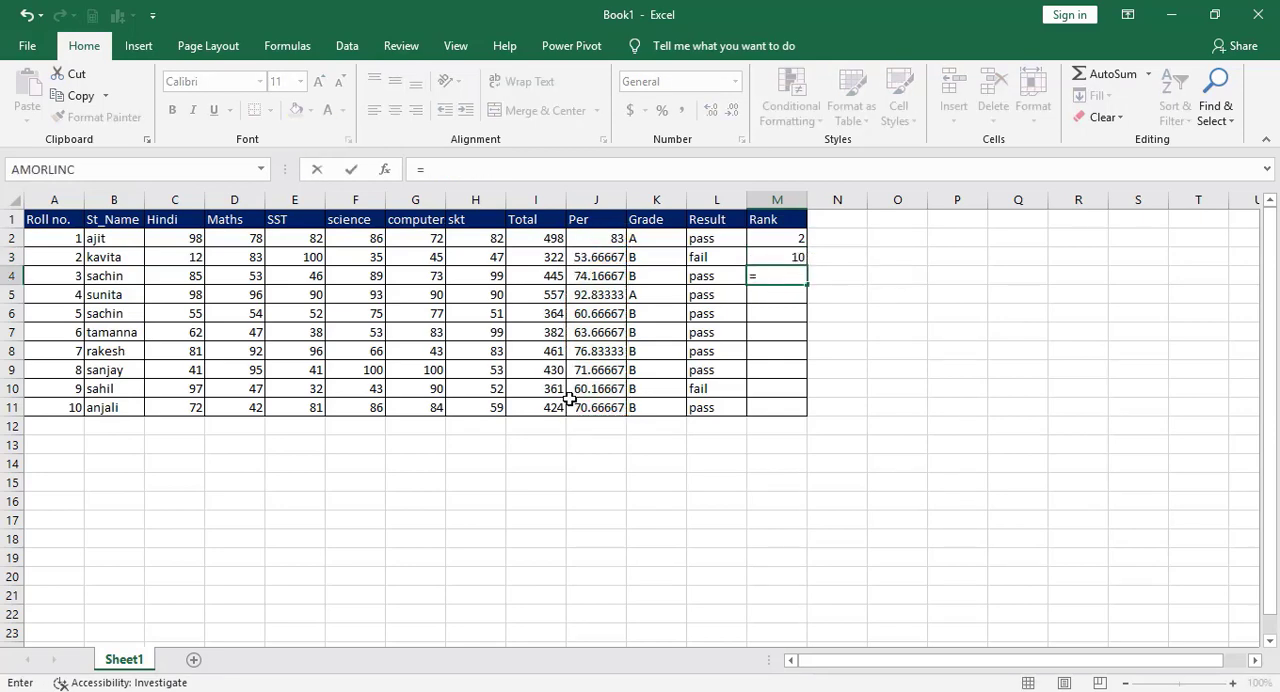
{"action": "type", "text": "ra"}
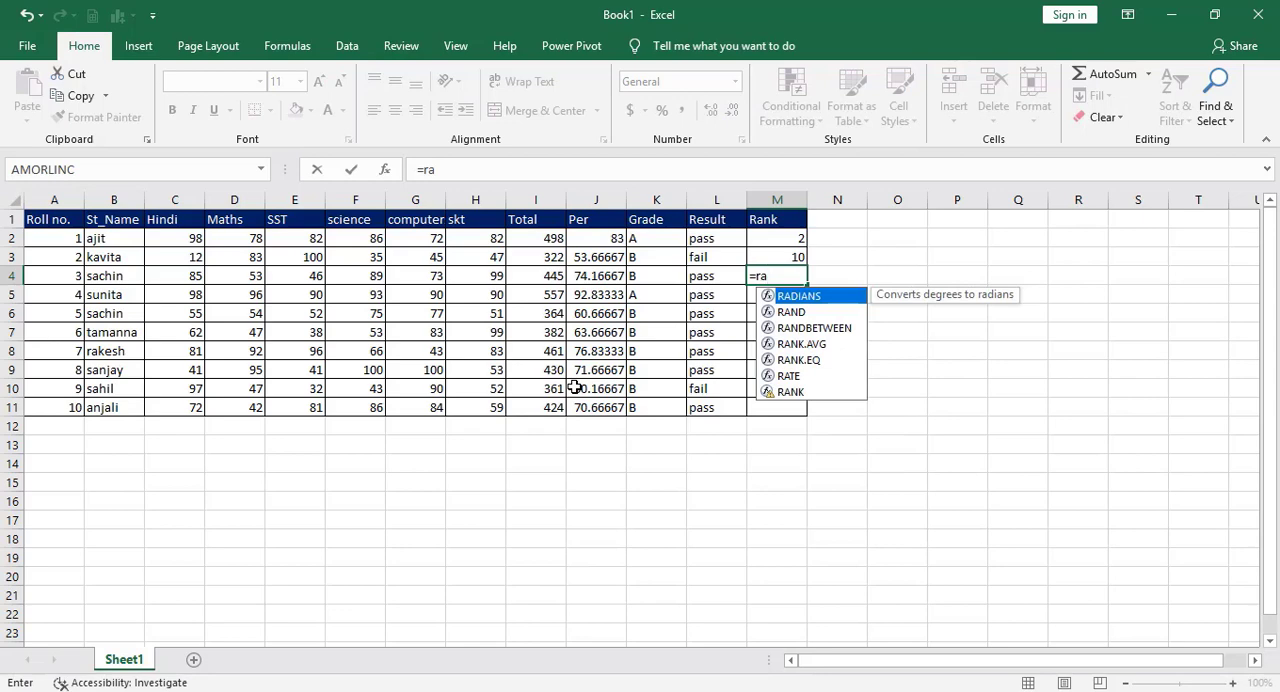
{"action": "type", "text": "nk("}
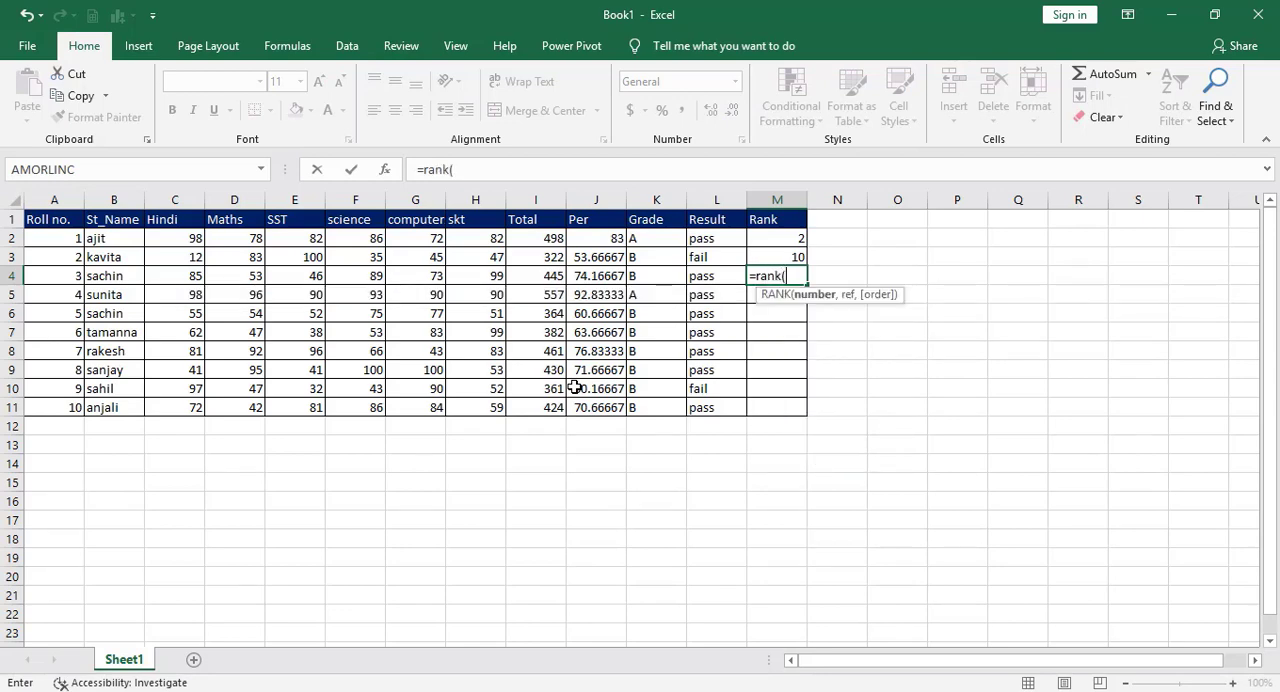
{"action": "left_click", "coordinate": [596, 274]}
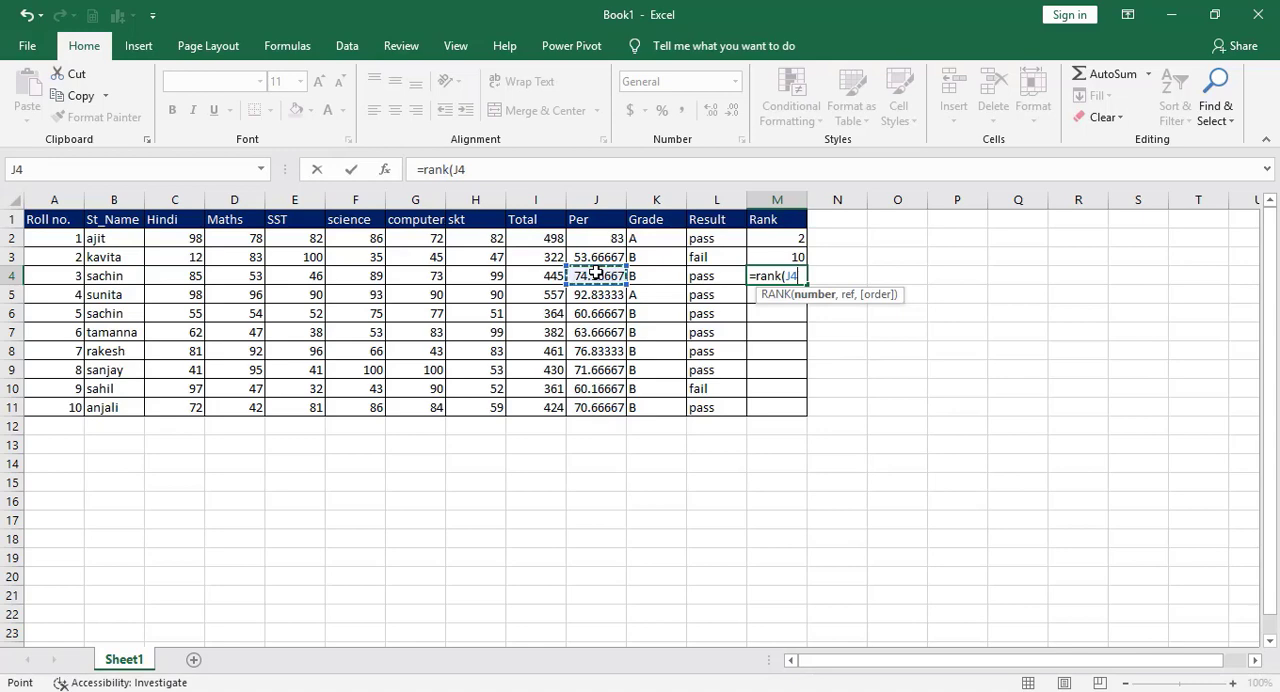
{"action": "type", "text": ","}
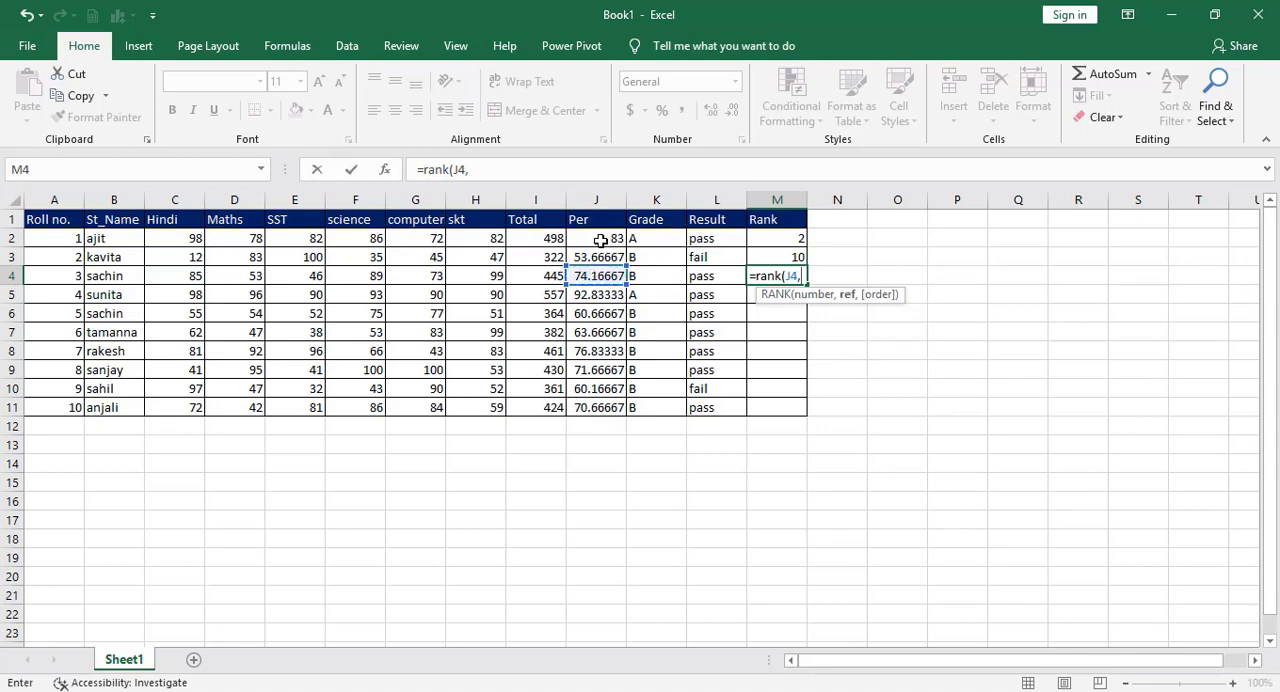
{"action": "left_click_drag", "start_coordinate": [598, 238], "coordinate": [606, 401]}
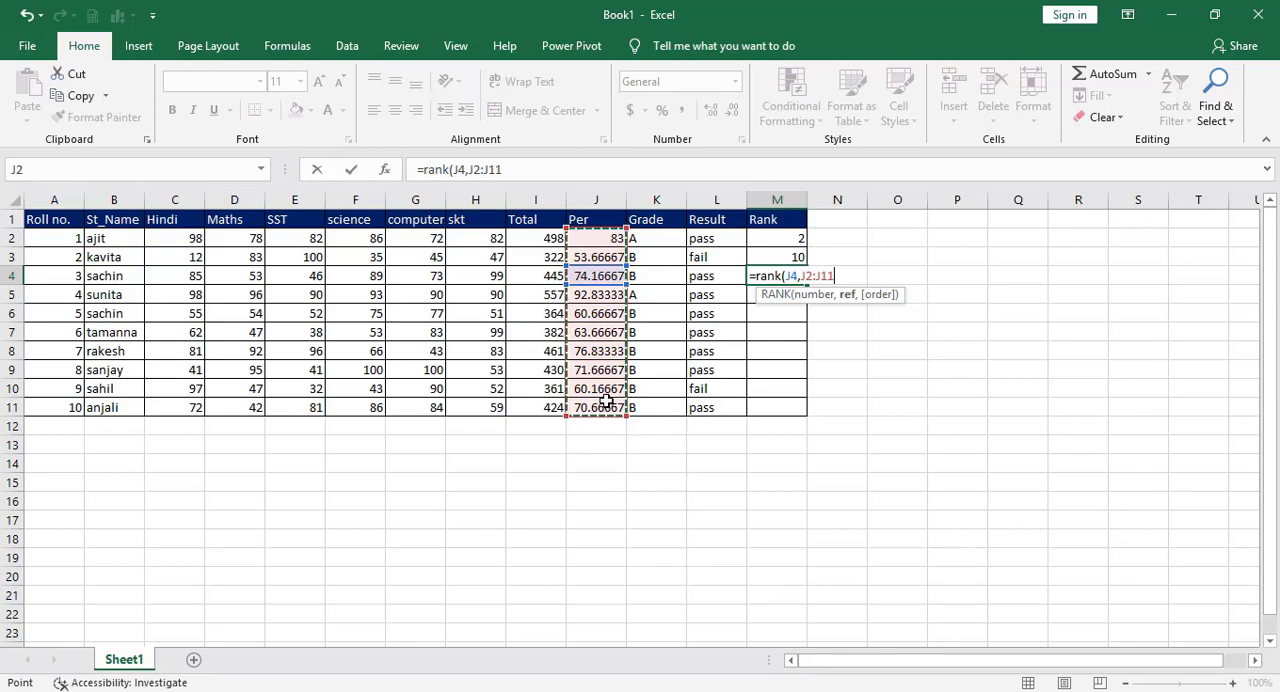
{"action": "type", "text": ")"}
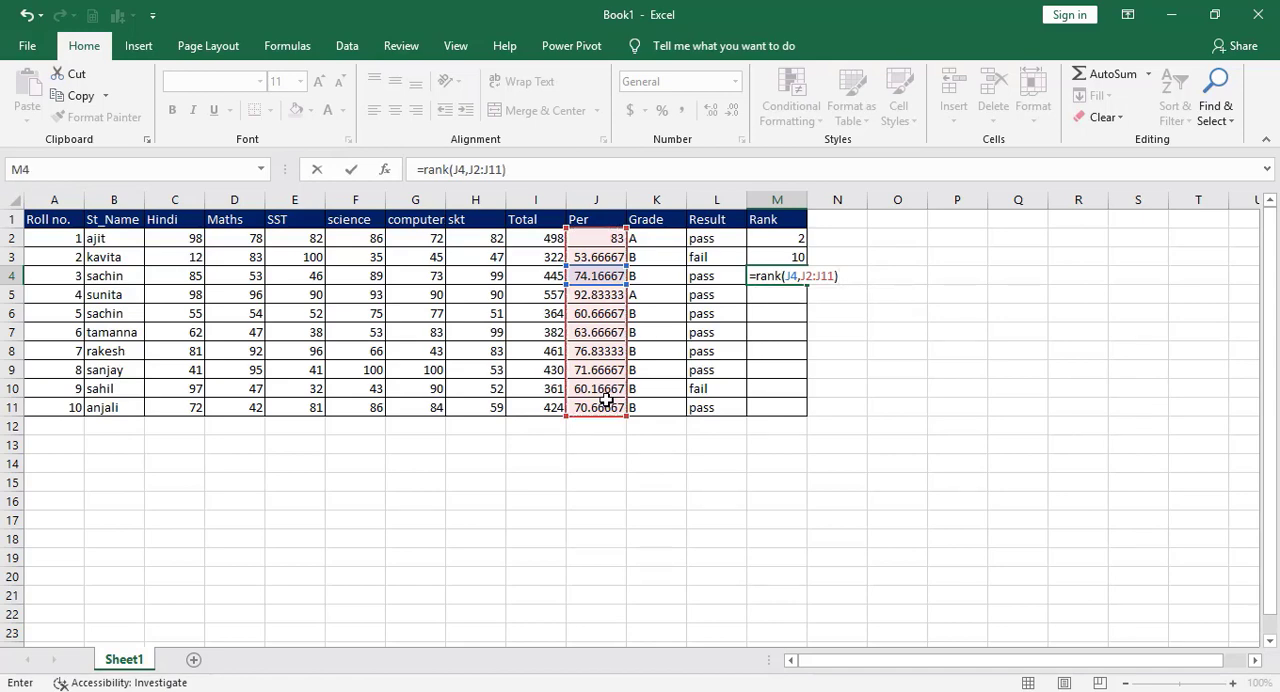
{"action": "key", "text": "Return"}
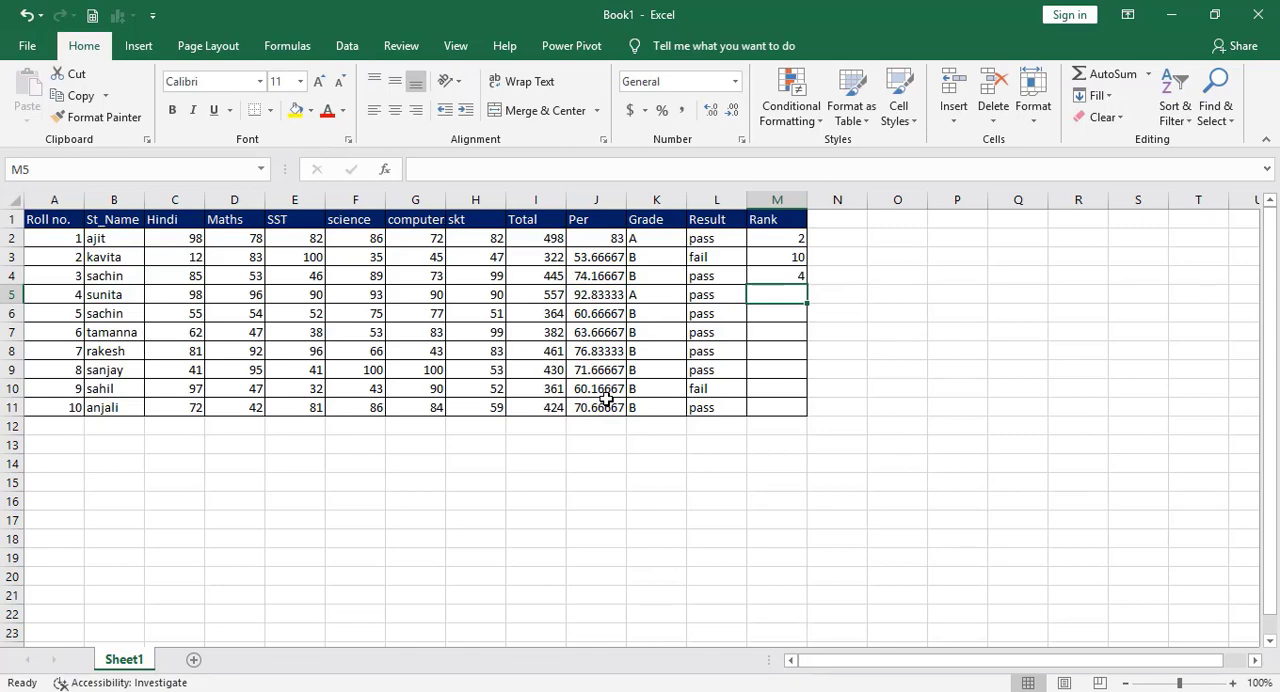
Begin the RANK formula in M5 for the fourth student.
{"action": "key", "text": "Up"}
{"action": "key", "text": "Down"}
{"action": "type", "text": "="}
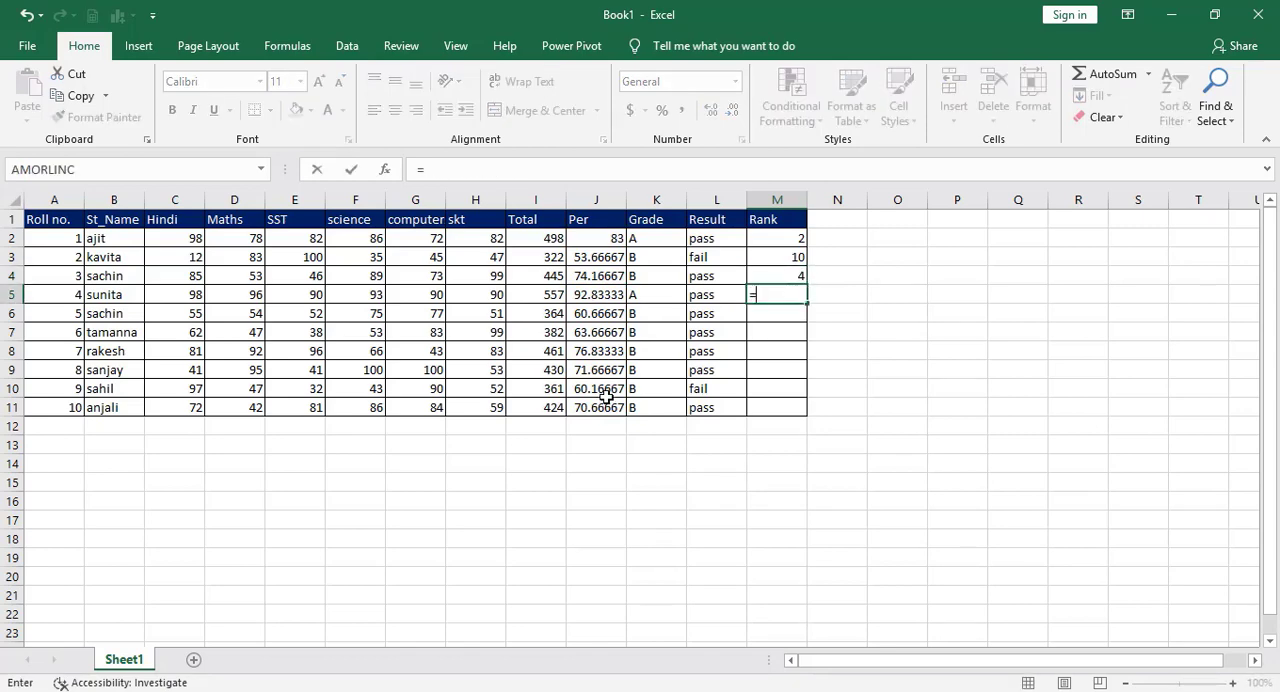
{"action": "type", "text": "r"}
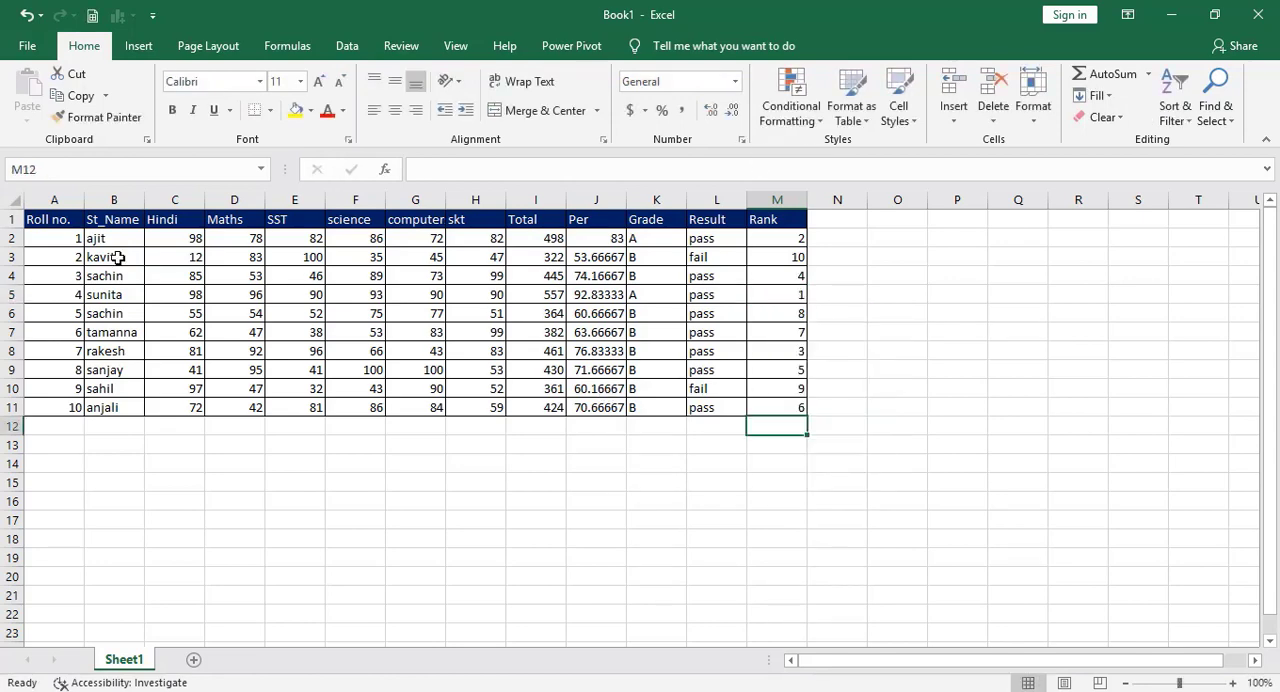
{"action": "left_click_drag", "start_coordinate": [54, 222], "coordinate": [715, 395]}
{"action": "key", "text": "Up"}
{"action": "key", "text": "Up"}
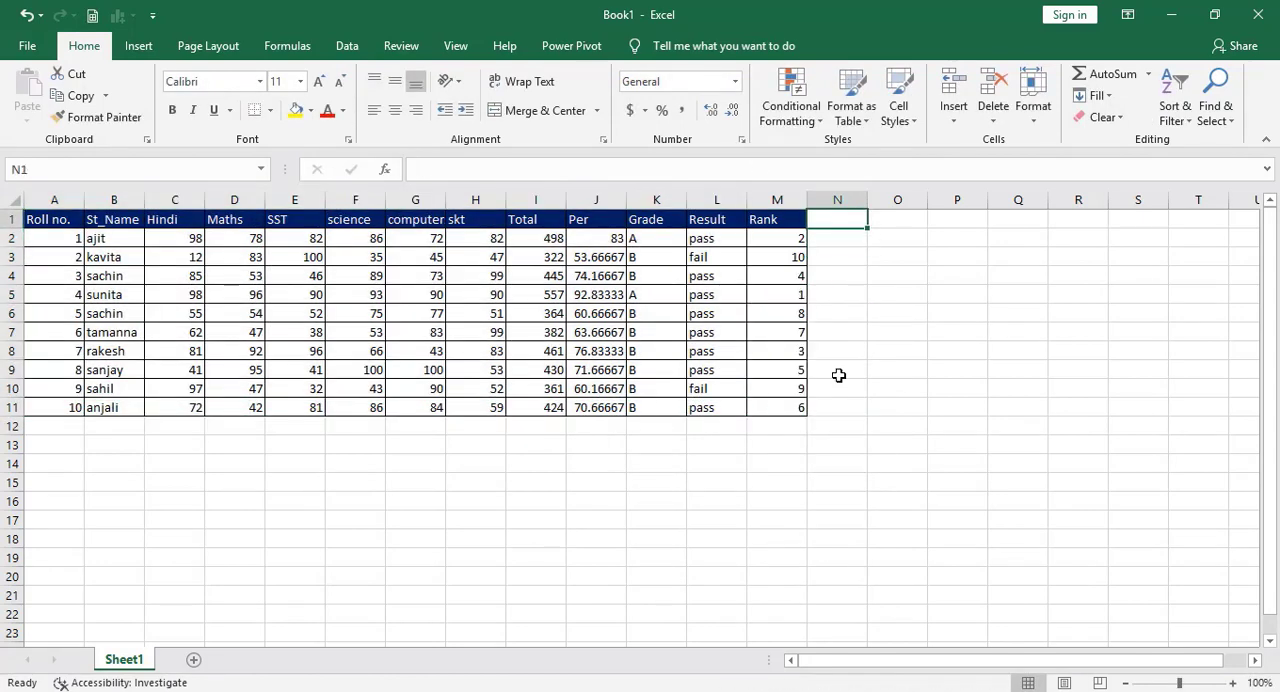
{"action": "key", "text": "Left"}
{"action": "key", "text": "Left"}
{"action": "key", "text": "Left"}
{"action": "key", "text": "Left"}
{"action": "key", "text": "Left"}
{"action": "key", "text": "Left"}
{"action": "key", "text": "Left"}
{"action": "key", "text": "Left"}
{"action": "key", "text": "Left"}
{"action": "key", "text": "Left"}
{"action": "key", "text": "Left"}
{"action": "key", "text": "Left"}
{"action": "key", "text": "Left"}
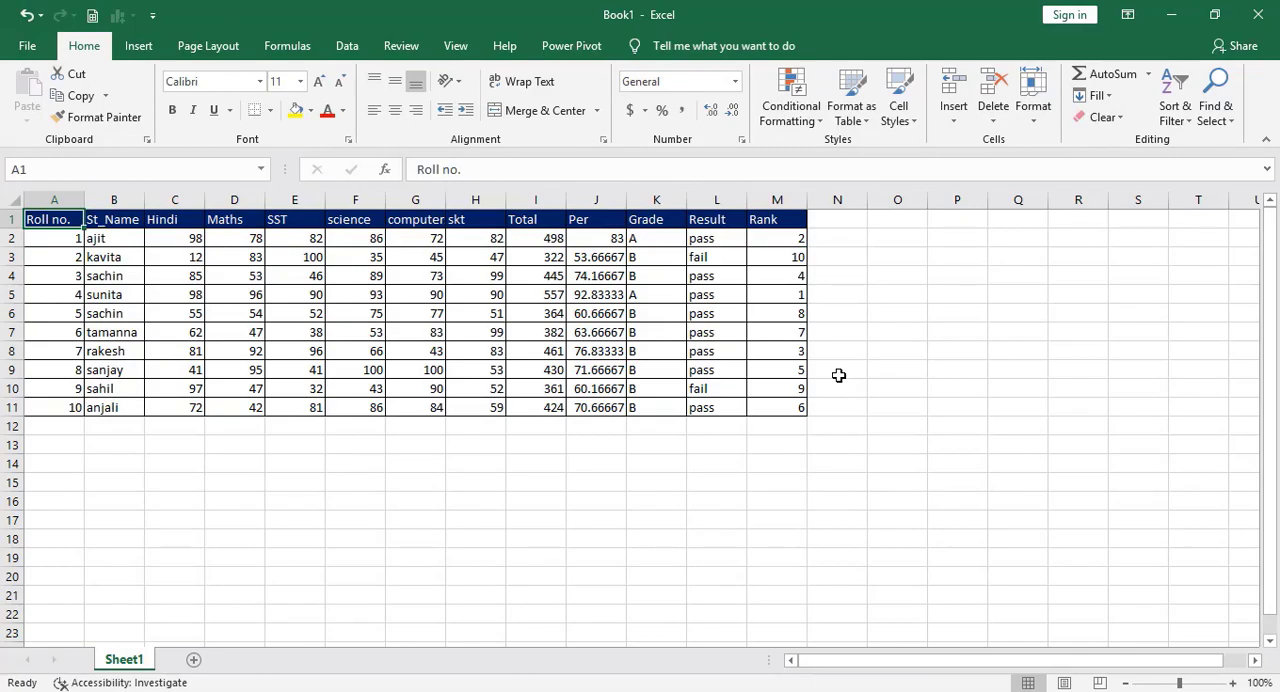
{"action": "key", "text": "shift+Right"}
{"action": "key", "text": "shift+Right"}
{"action": "key", "text": "shift+Right"}
{"action": "key", "text": "shift+Right"}
{"action": "key", "text": "shift+Right"}
{"action": "key", "text": "shift+Right"}
{"action": "key", "text": "shift+Right"}
{"action": "key", "text": "shift+Right"}
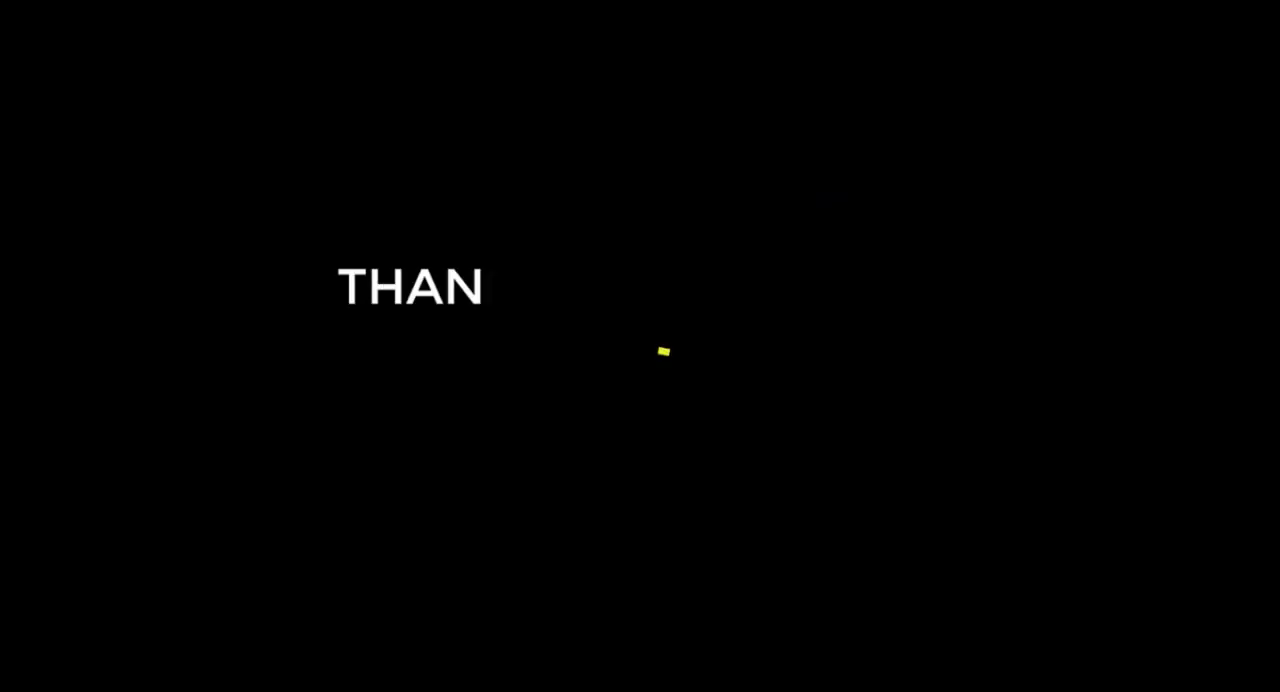